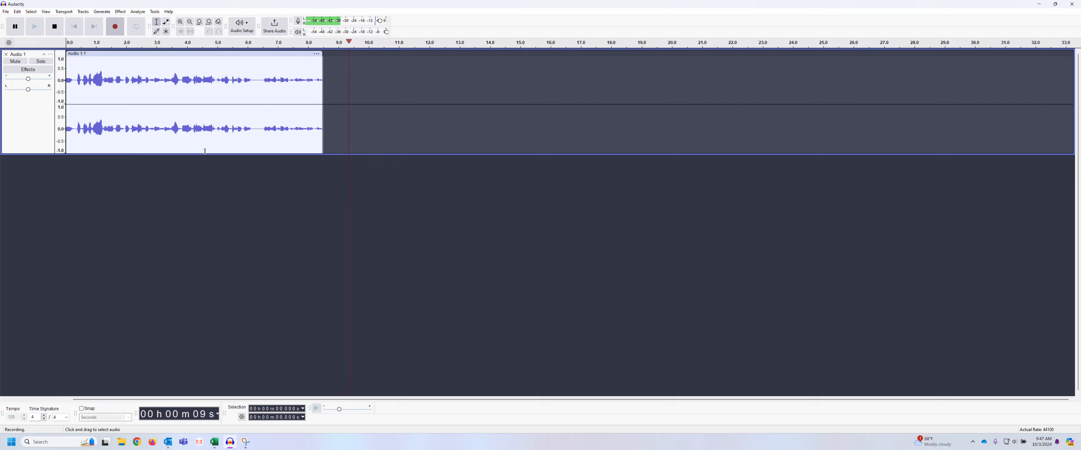
- Stop the recording and delete the recorded clip from the Audio 1 track
click(57, 30)
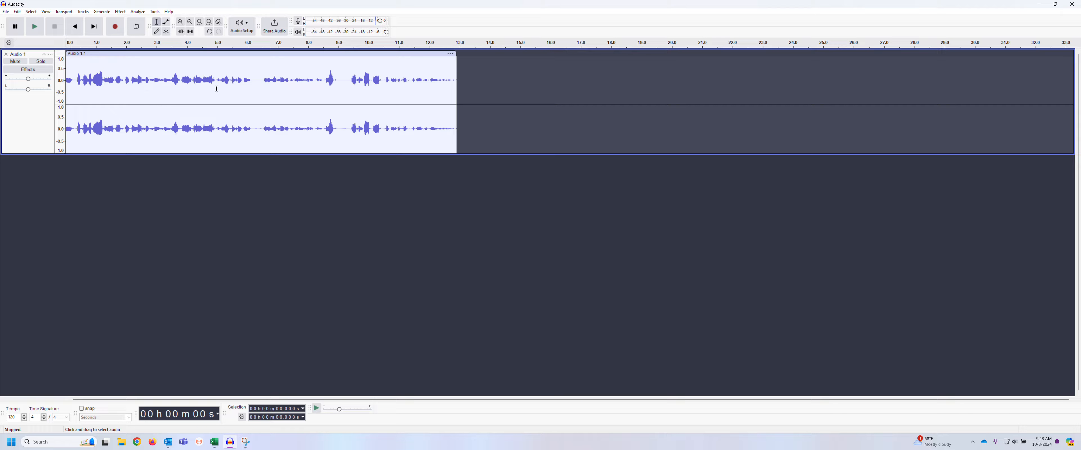
click(210, 55)
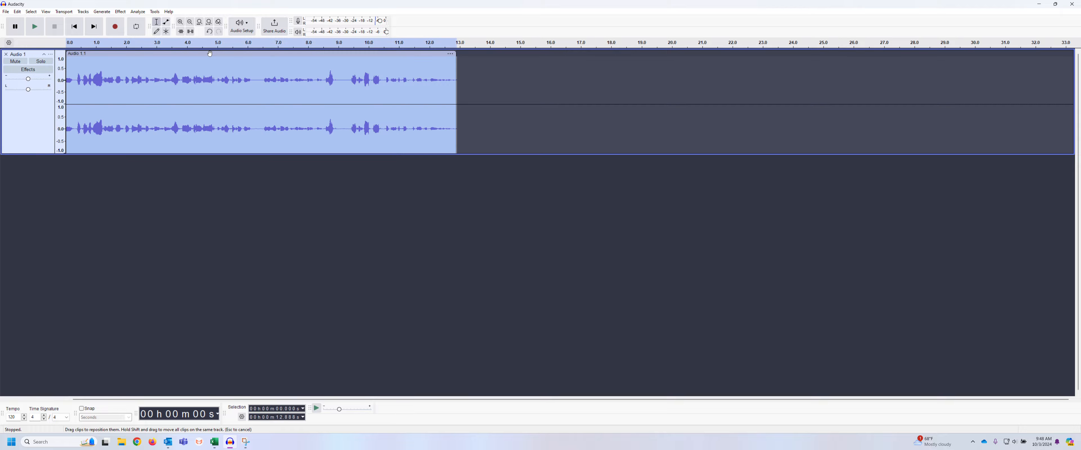
key(Delete)
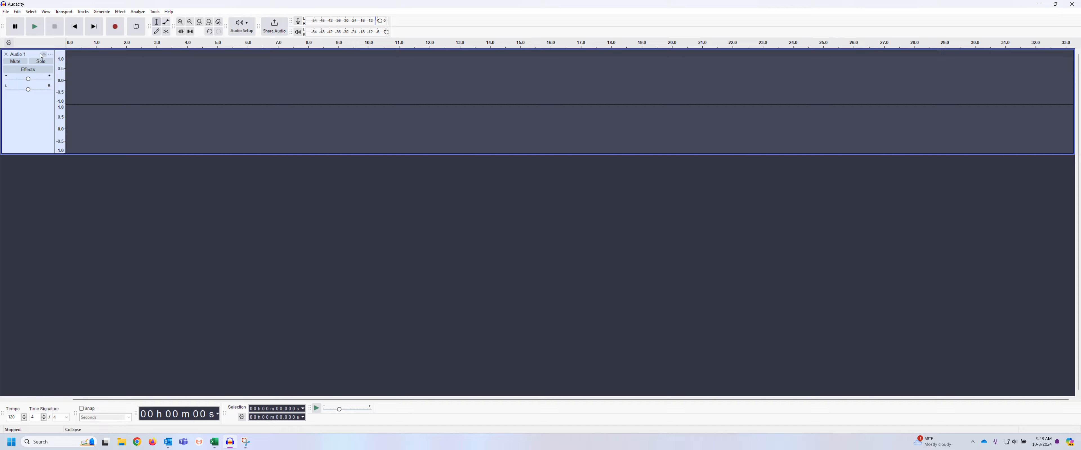
click(6, 12)
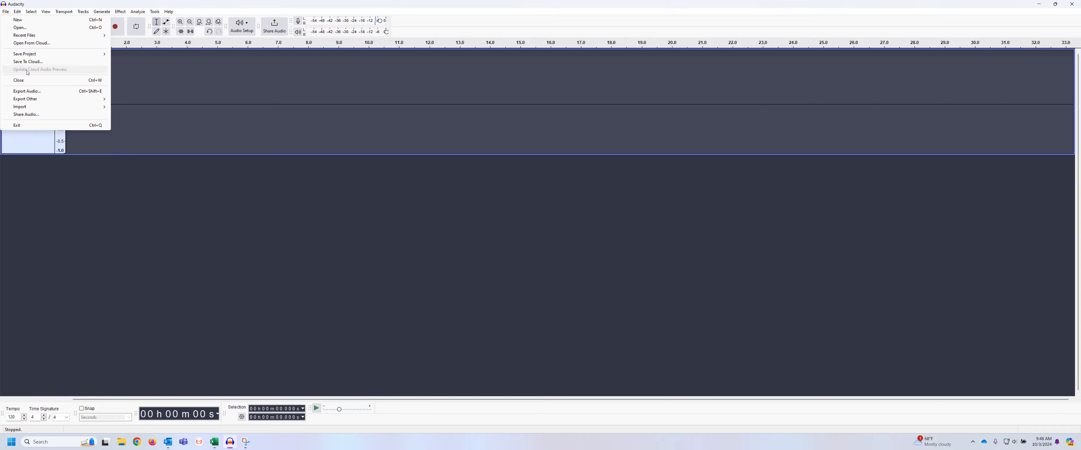
mouse_move(27, 108)
click(128, 105)
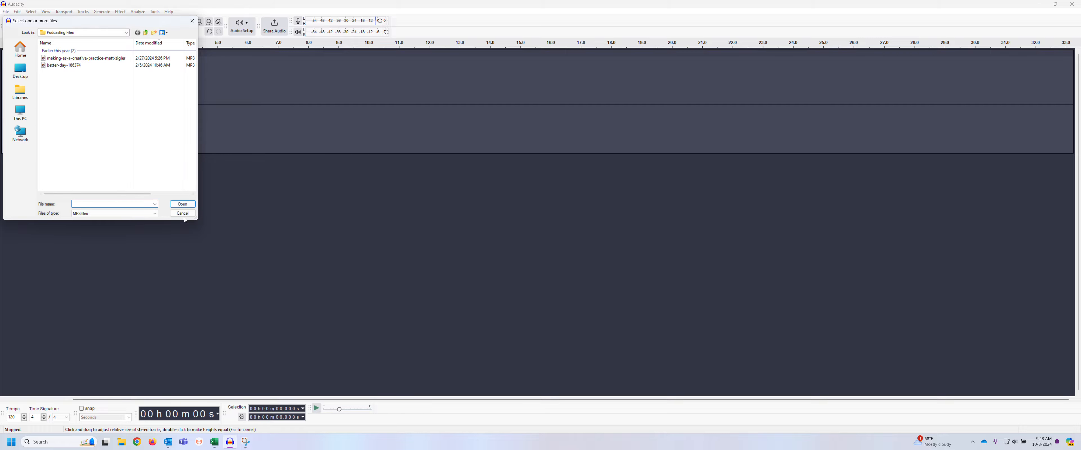
click(183, 213)
- Arrange Audacity on one half of the screen and a File Explorer window beside it on the other half
drag(610, 9, 1080, 101)
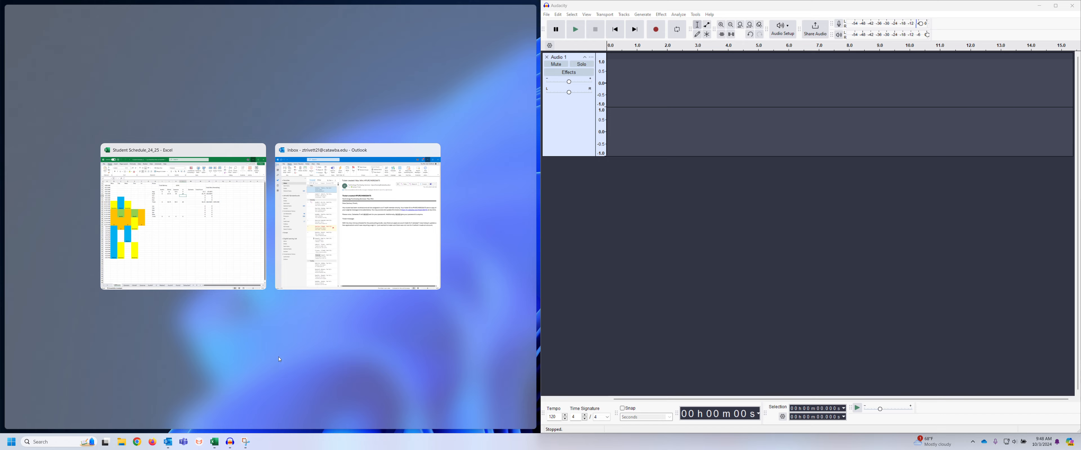
click(123, 446)
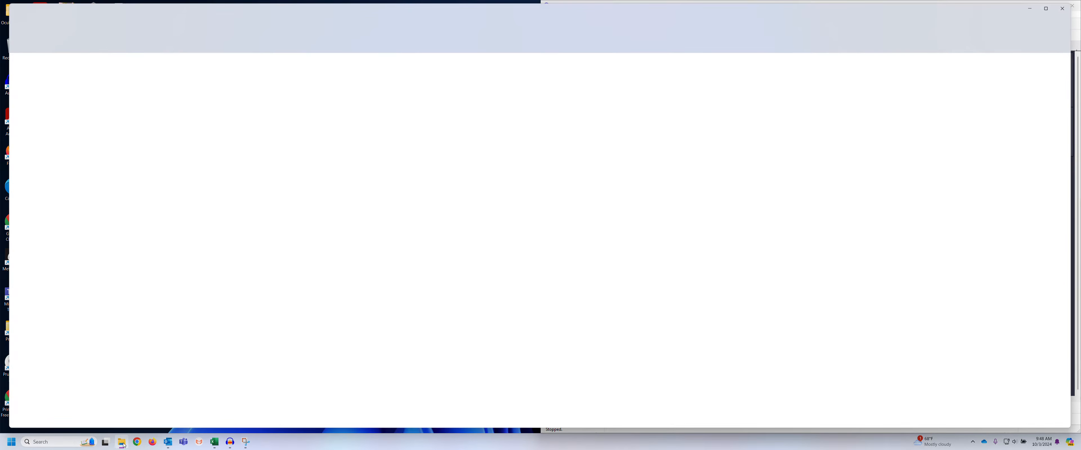
click(123, 446)
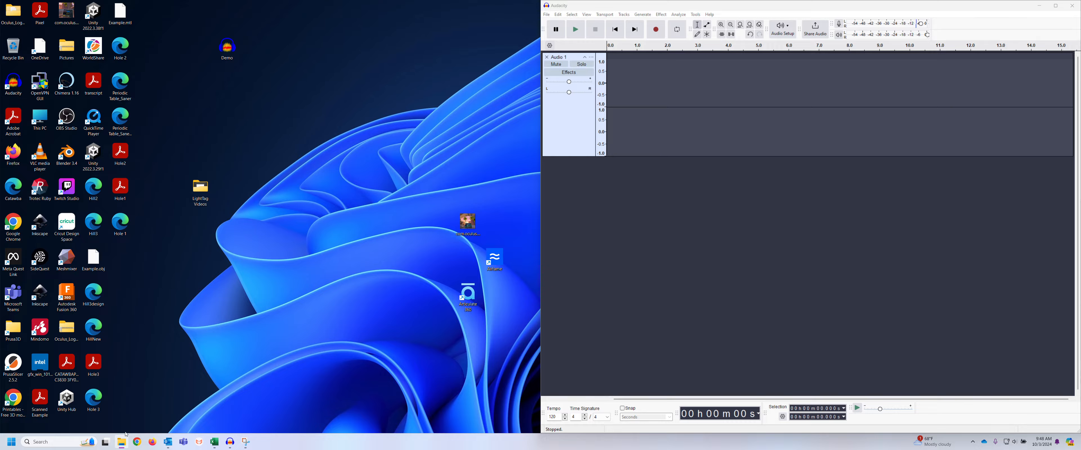
click(127, 441)
drag(354, 6, 2, 93)
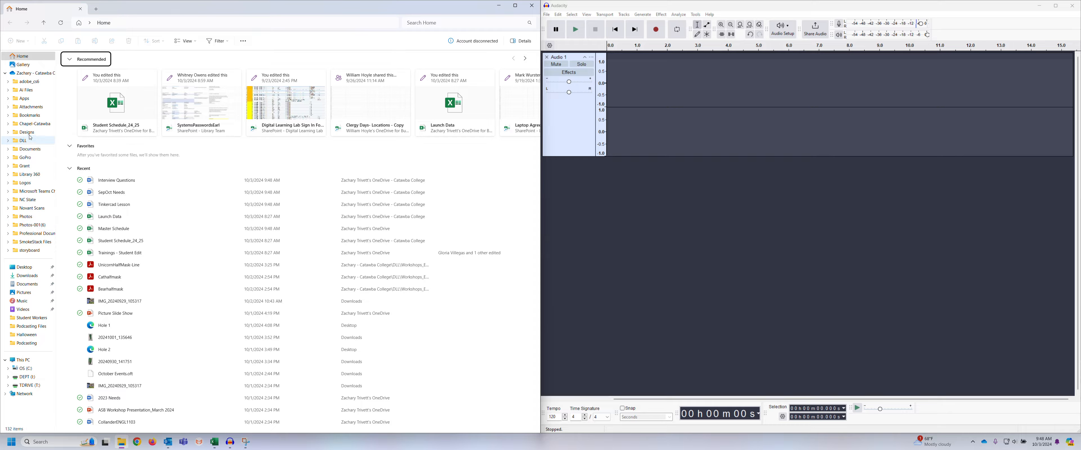
- Import the Podcast Intro Example WAV file from the Podcasting Files folder in Downloads as a new Audacity track
click(29, 277)
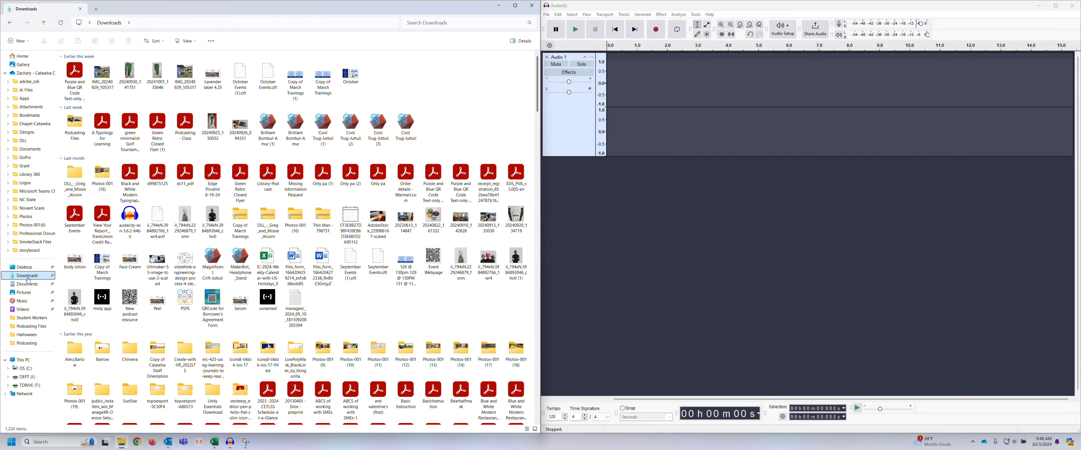
double_click(74, 126)
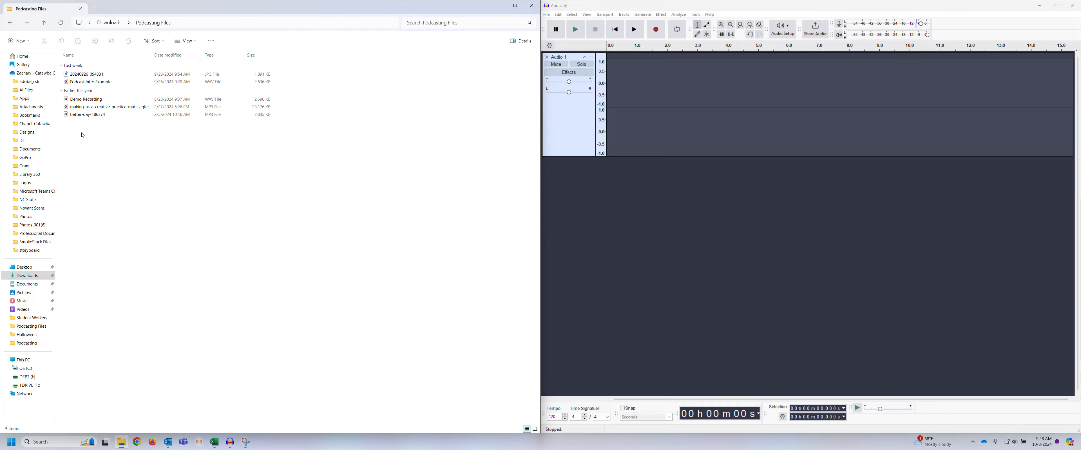
drag(86, 82, 673, 211)
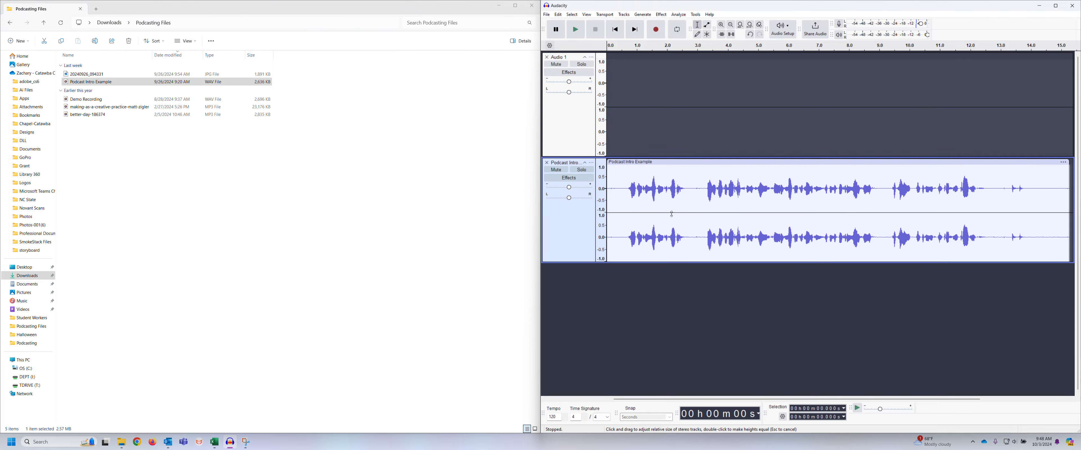
- Remove the empty Audio 1 track and maximize the Audacity window
click(547, 57)
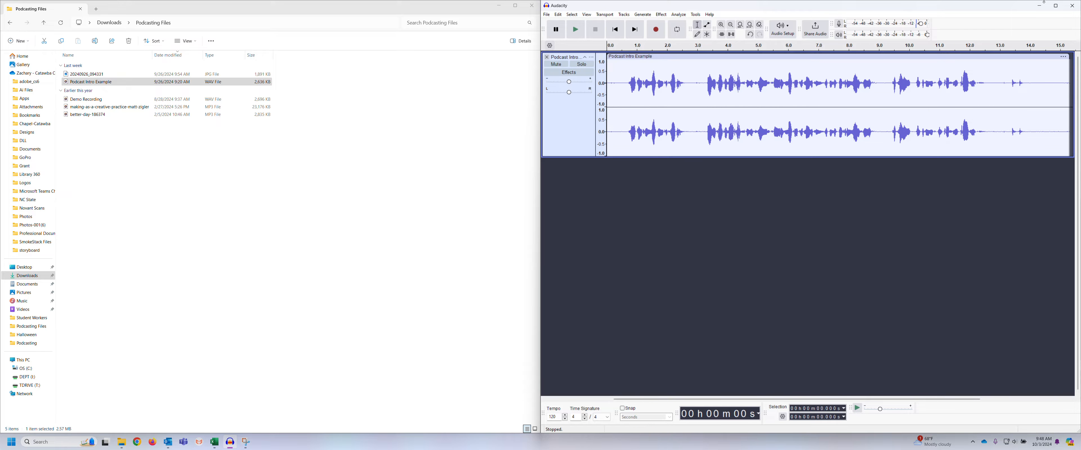
click(1056, 6)
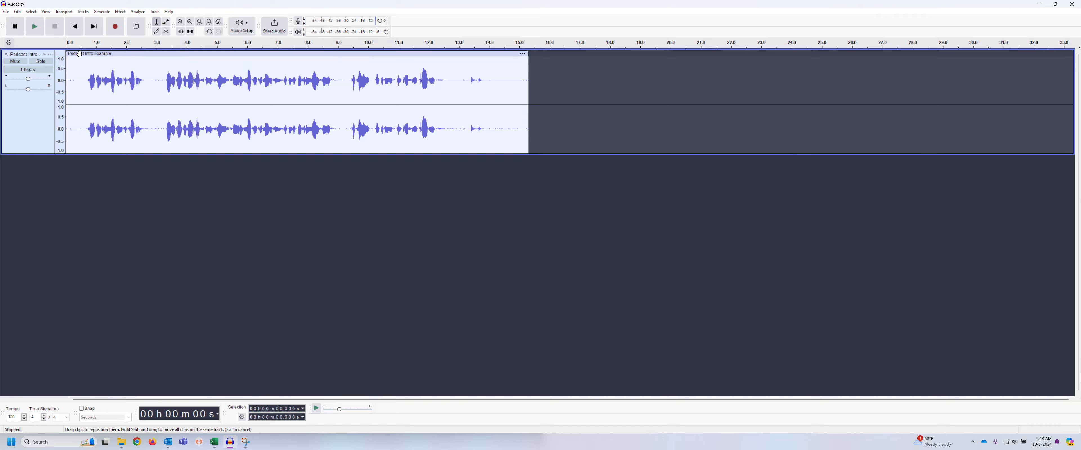
- Play the podcast intro from the start of the speech at about 0.75 s, and stop the playback
click(77, 76)
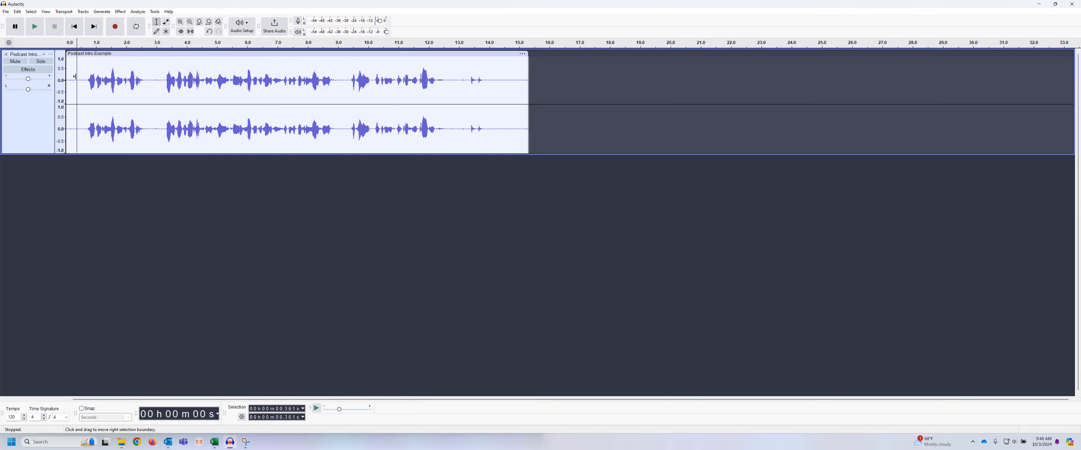
click(149, 66)
click(88, 66)
key(space)
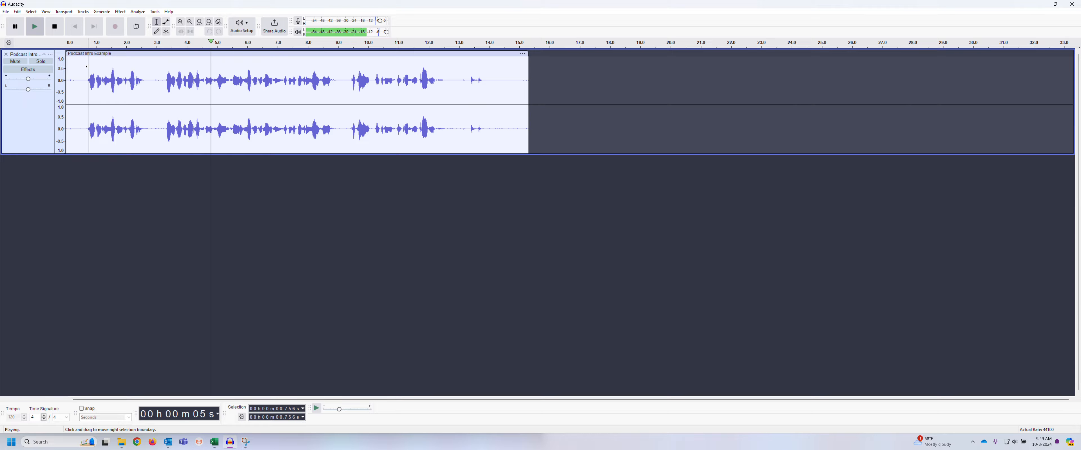
key(space)
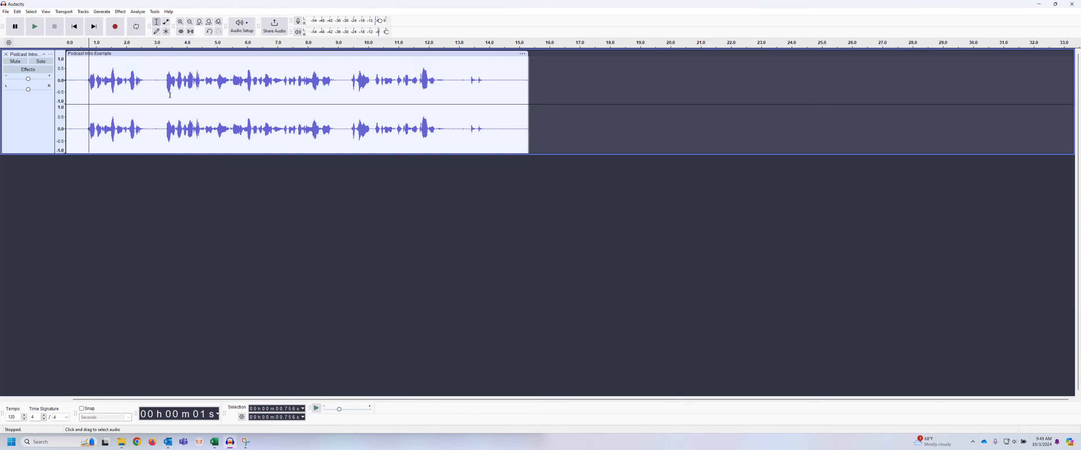
click(153, 78)
click(133, 88)
click(176, 87)
click(205, 86)
click(281, 84)
click(325, 82)
click(342, 81)
click(201, 82)
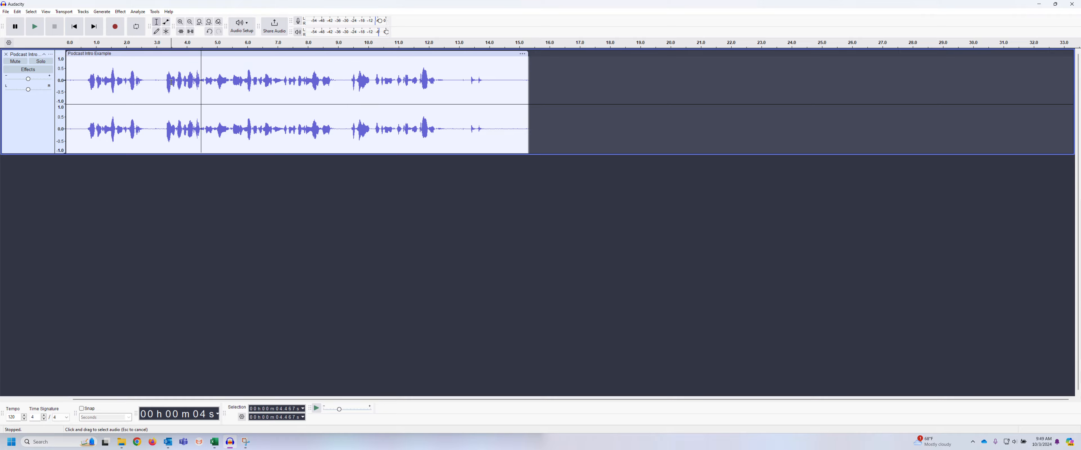
click(171, 82)
click(158, 81)
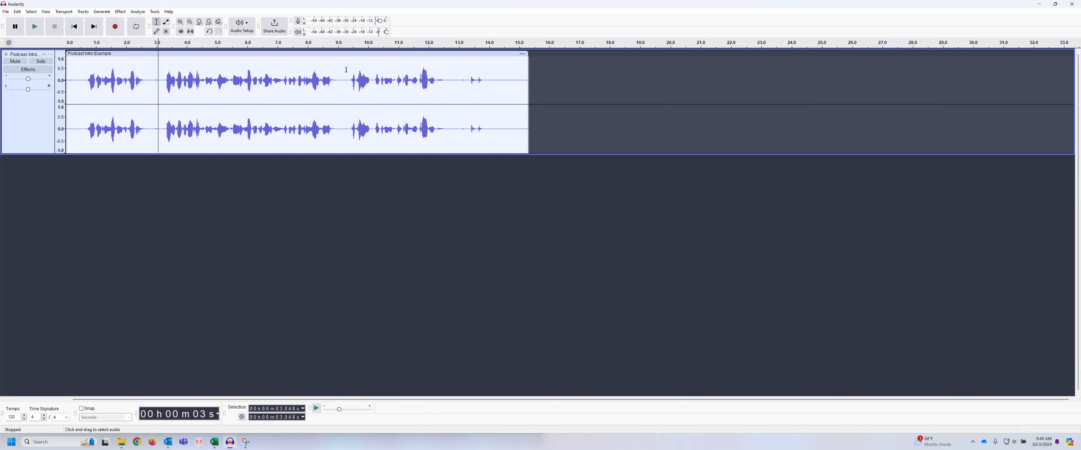
- Split the Podcast Intro Example clip in the silent gap at about 9.2 s
drag(348, 71, 441, 89)
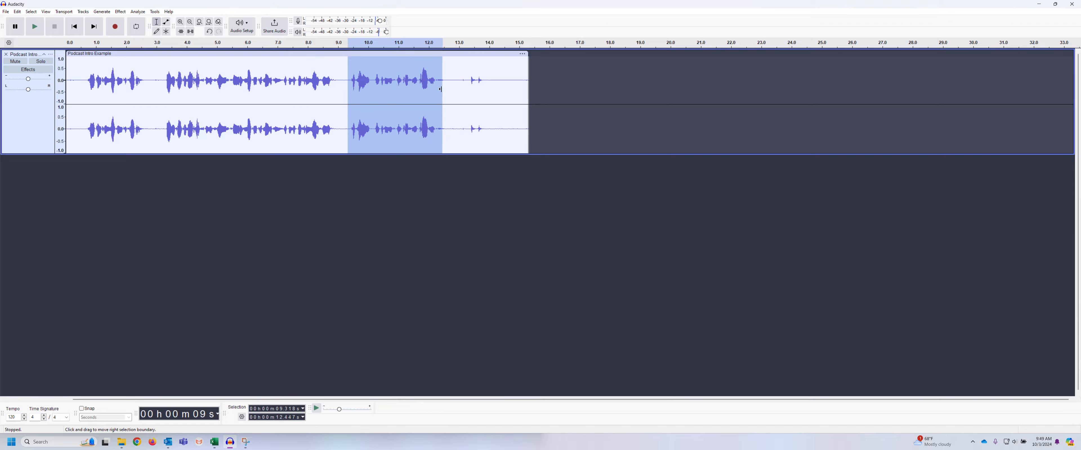
click(345, 75)
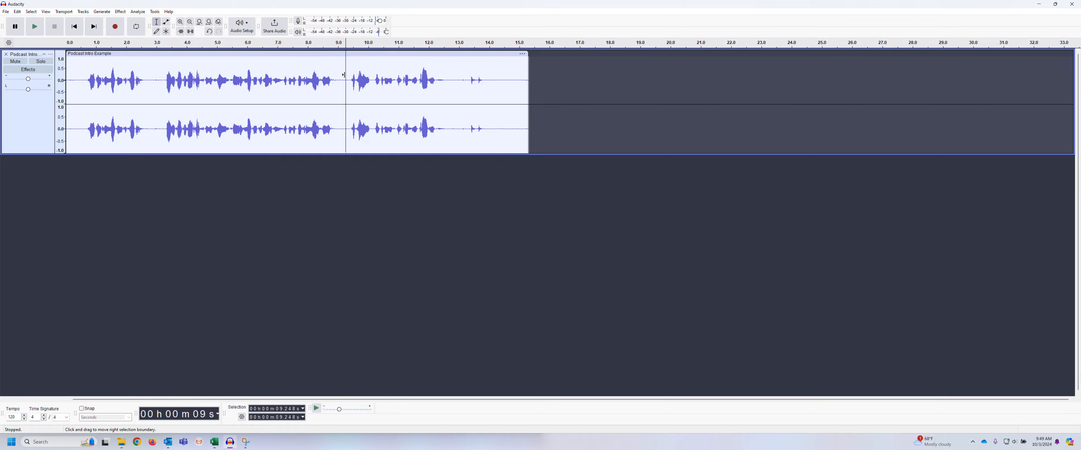
right_click(346, 76)
click(368, 106)
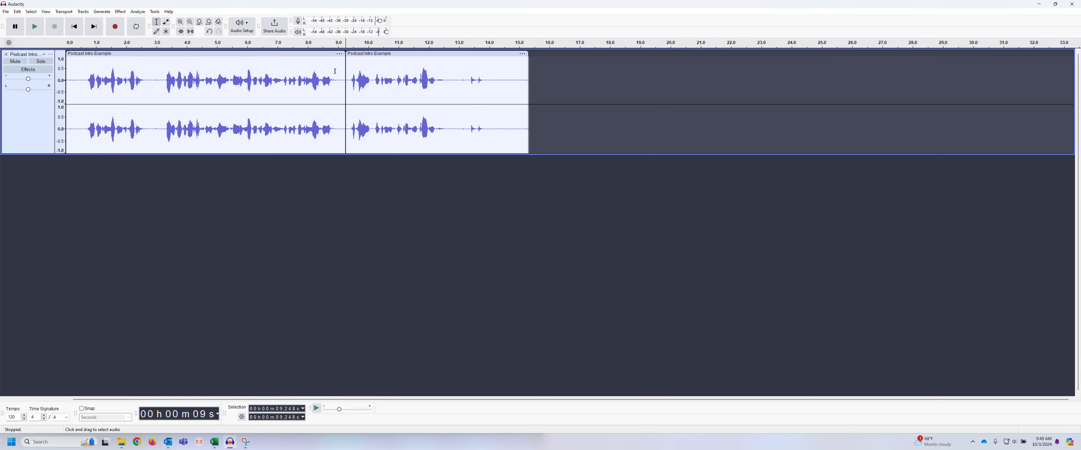
- Split the second clip after its last loud phrase, at about 12.7 s
drag(320, 70, 419, 72)
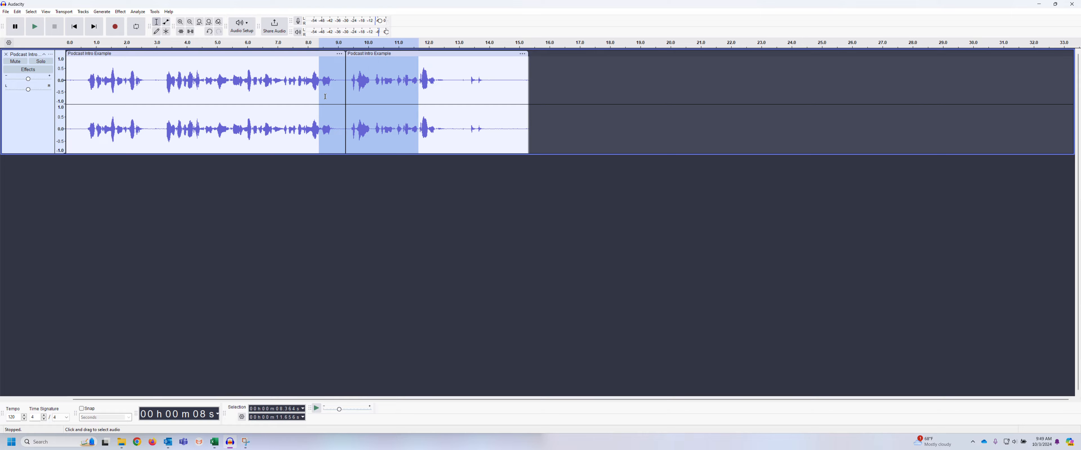
click(452, 83)
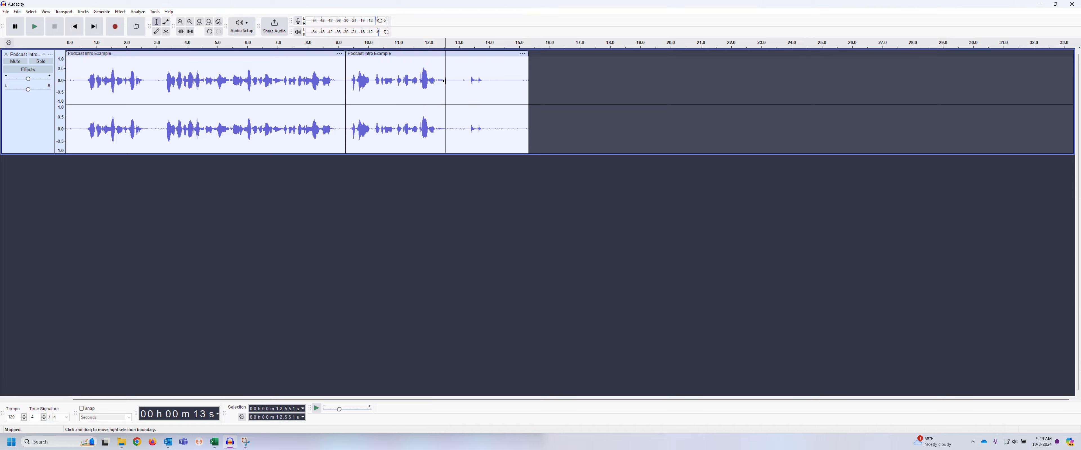
right_click(453, 86)
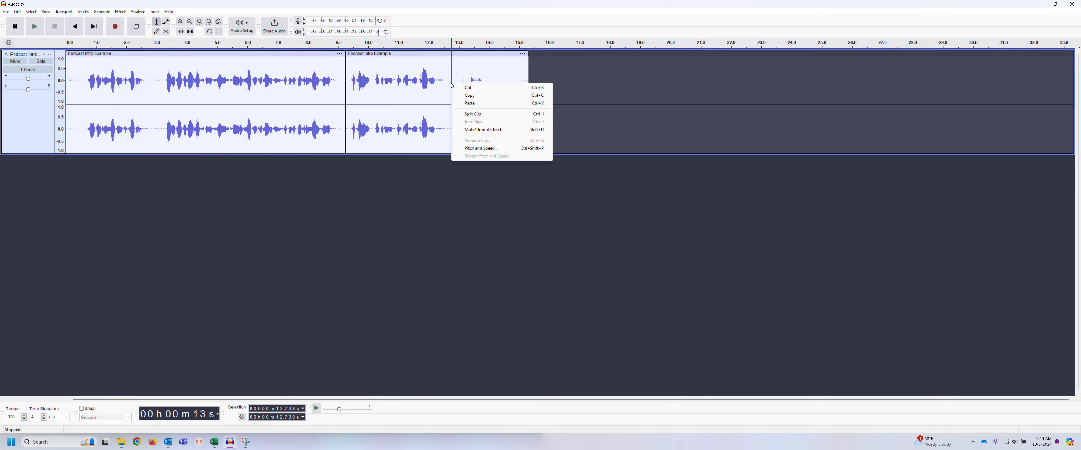
click(472, 114)
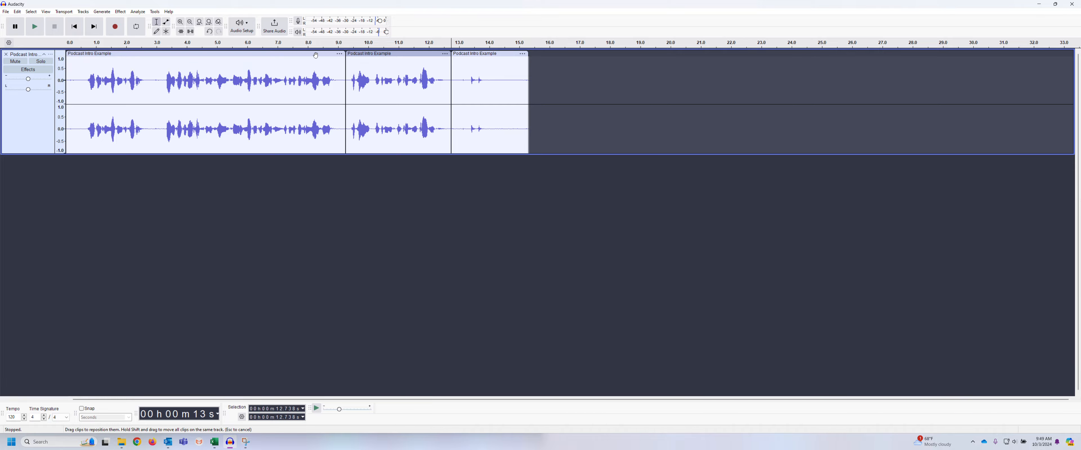
- Delete the middle clip and move the last clip up against the end of the first one
click(403, 54)
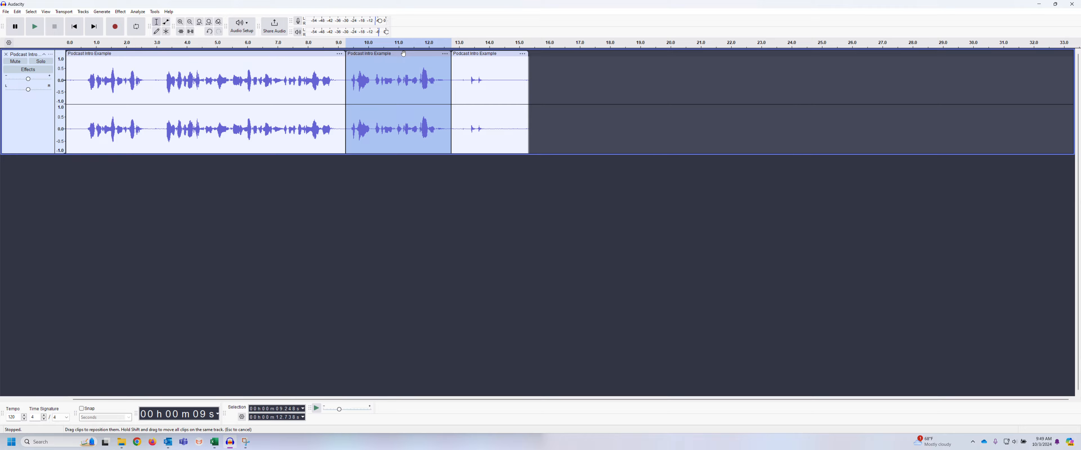
key(Delete)
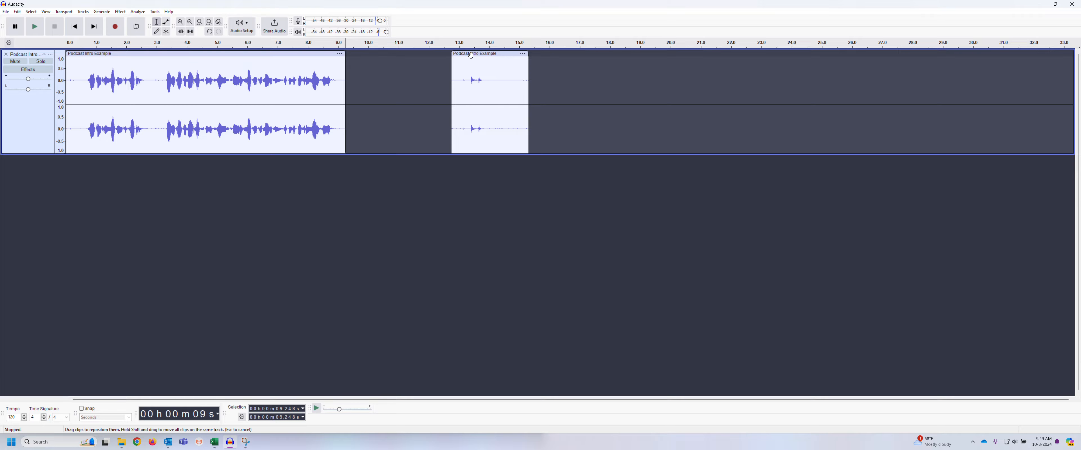
drag(490, 55, 385, 61)
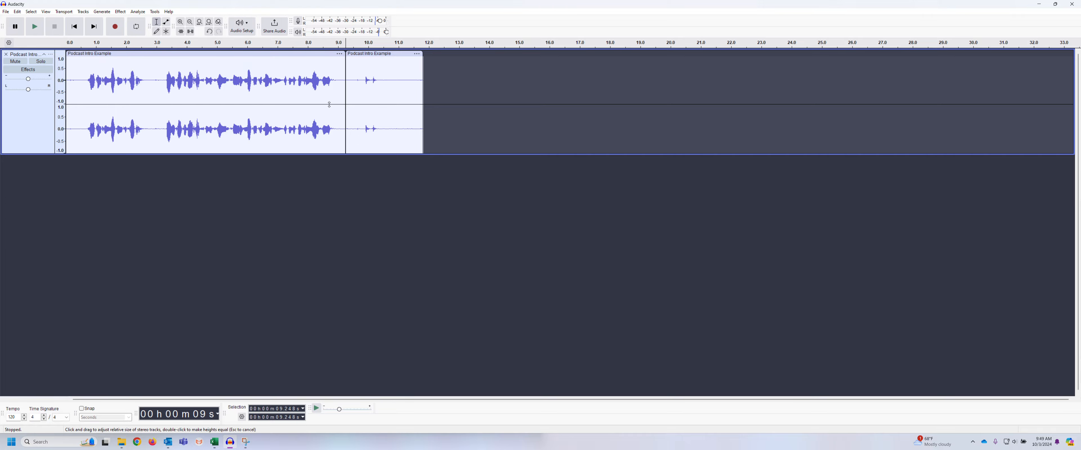
- Undo the clip move, the middle clip's deletion and both splits
key(ctrl+v)
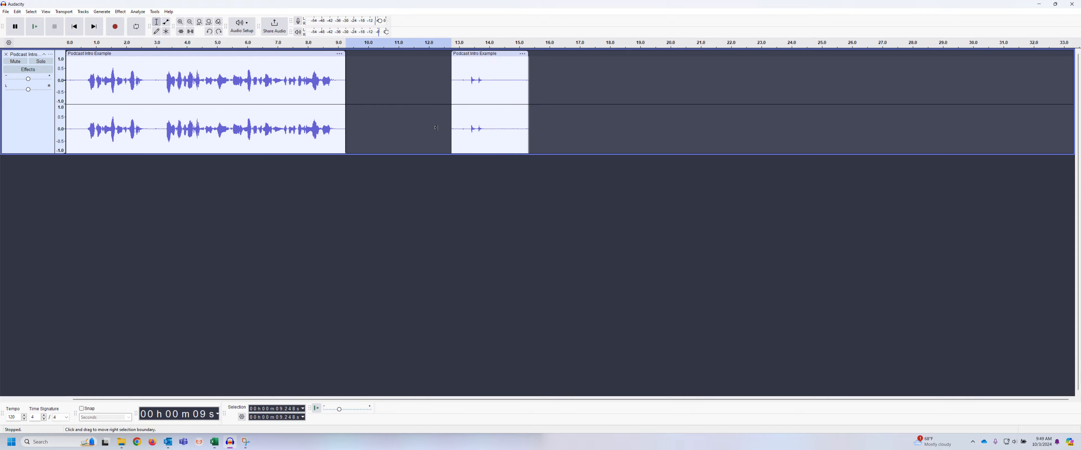
key(ctrl+z)
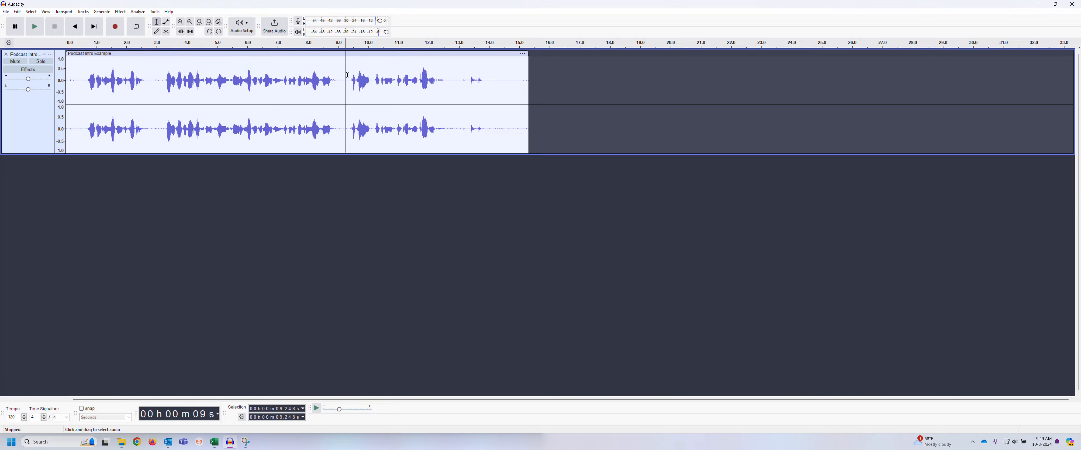
- Try silencing the audio from about 9.2 to 12.7 s, and undo the change
drag(345, 78, 450, 84)
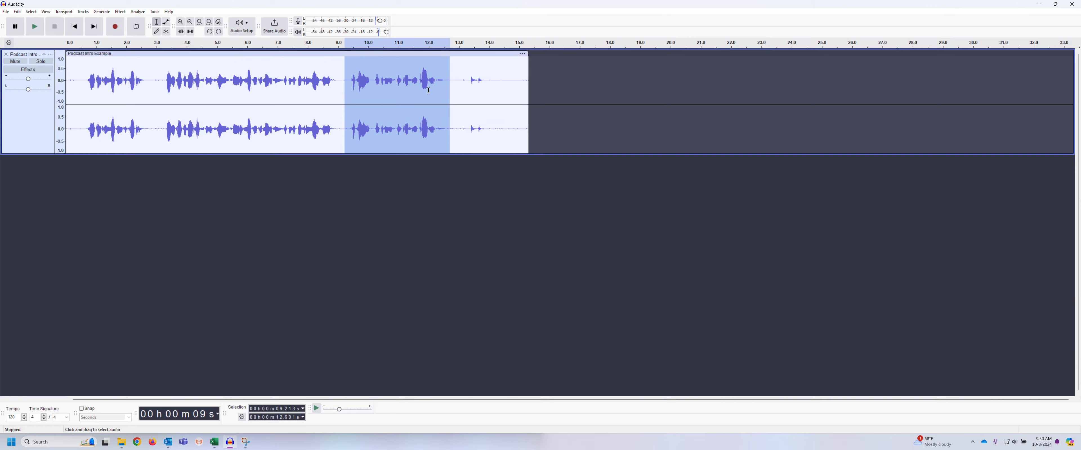
click(190, 31)
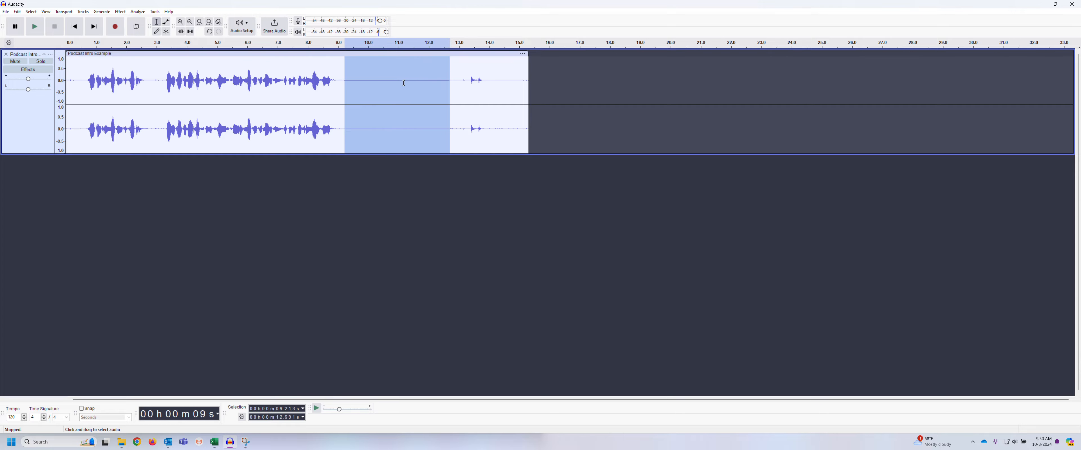
key(ctrl+z)
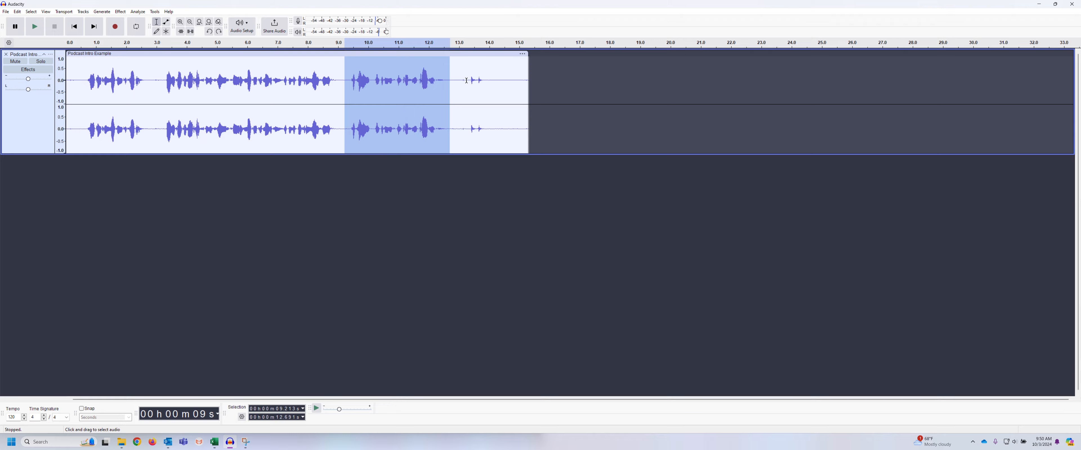
- Try silencing the audio from about 12.9 to 14.1 s, and undo the change
drag(458, 81, 494, 83)
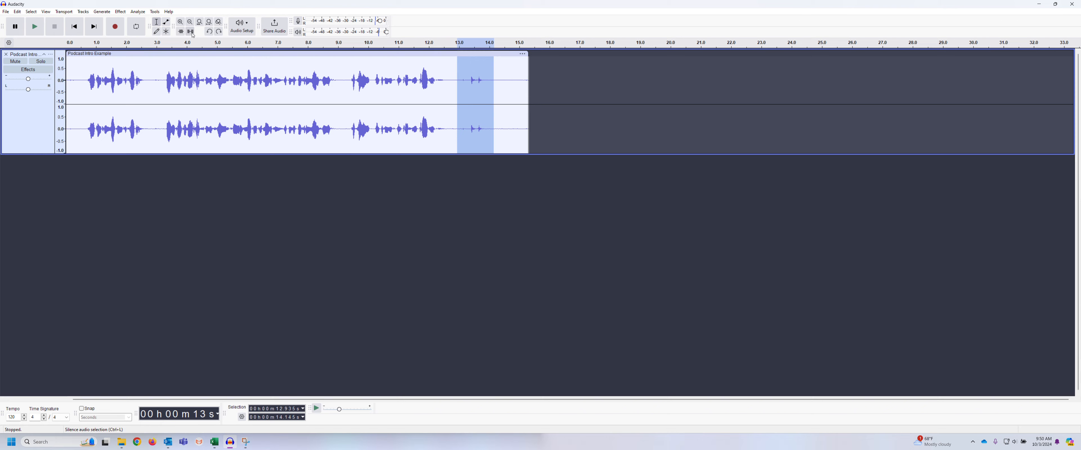
key(ctrl+l)
key(ctrl+z)
- Try trimming away the audio outside about 3.3 to 9.0 s, and undo the trim
drag(166, 83, 336, 85)
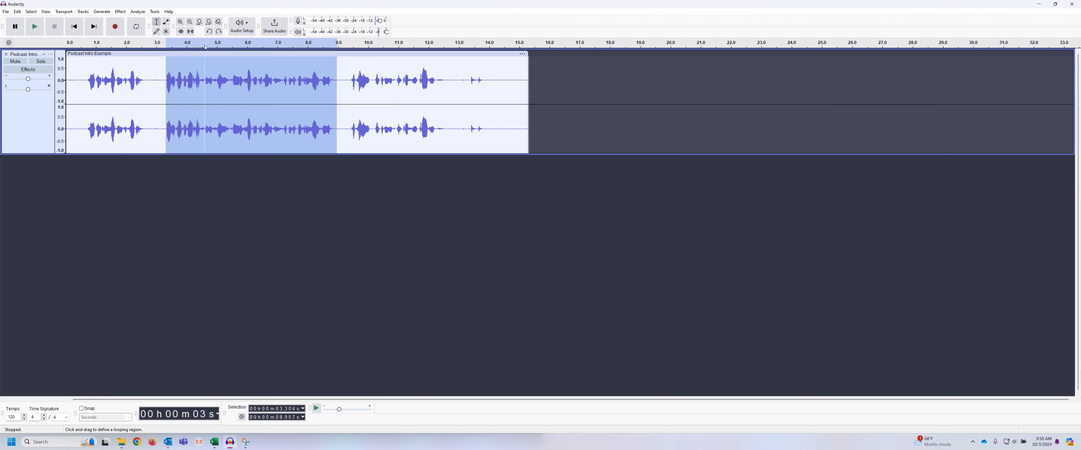
click(181, 32)
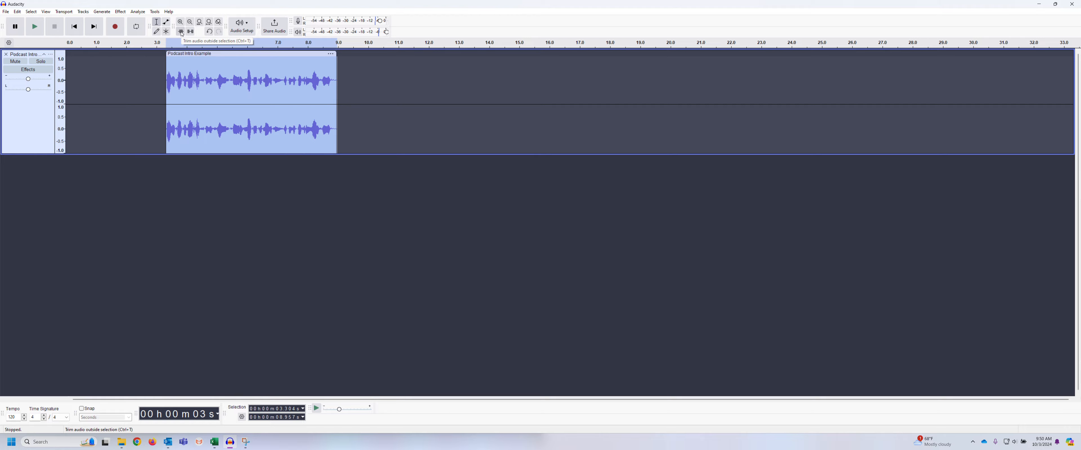
key(ctrl+z)
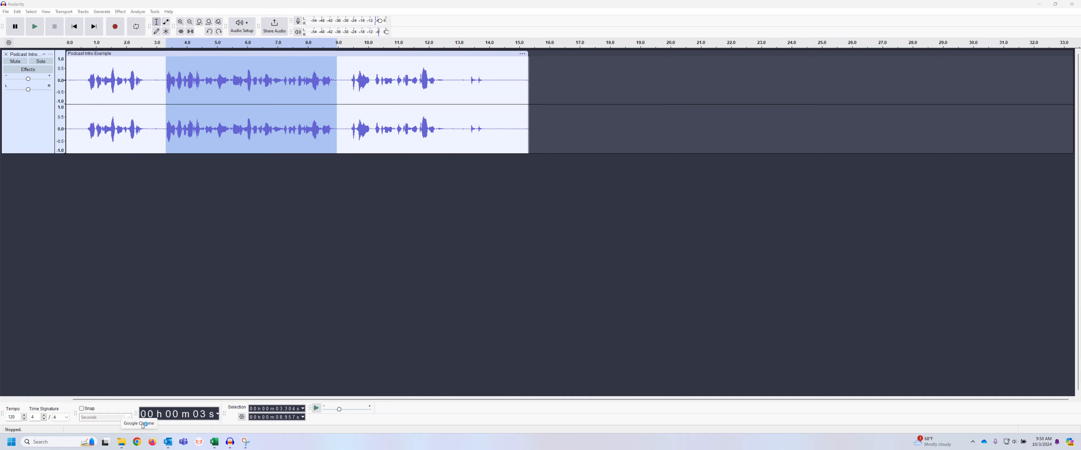
- Minimize Audacity, then close the Podcasting Files folder window and the blank Chrome window
click(138, 444)
click(1040, 4)
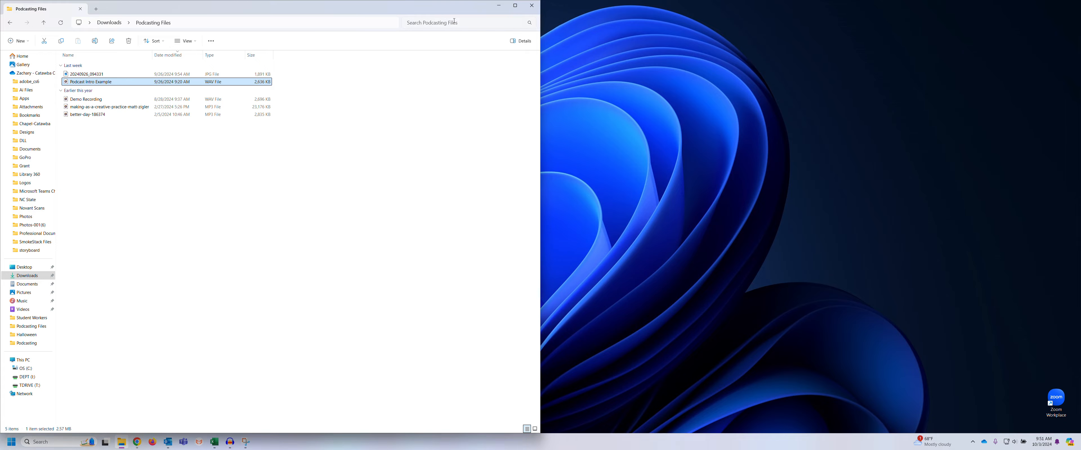
drag(414, 8, 403, 90)
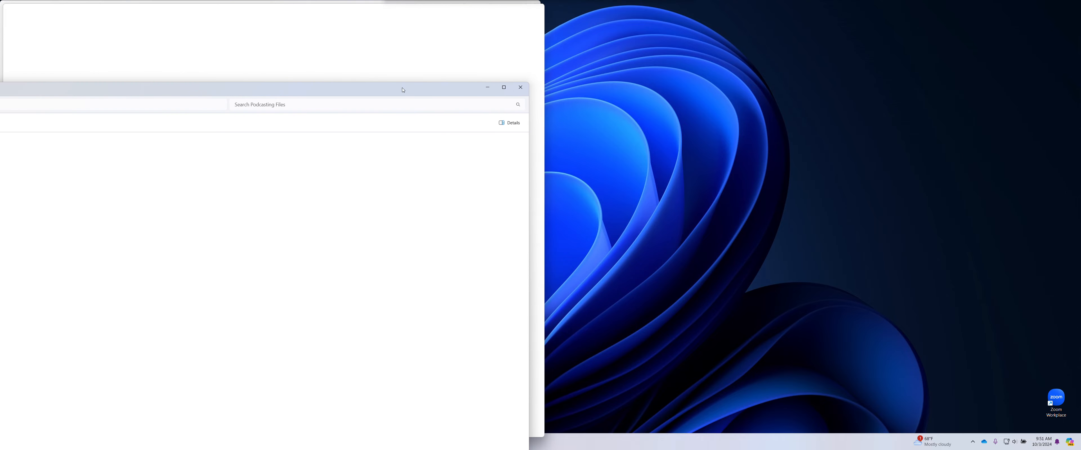
click(521, 87)
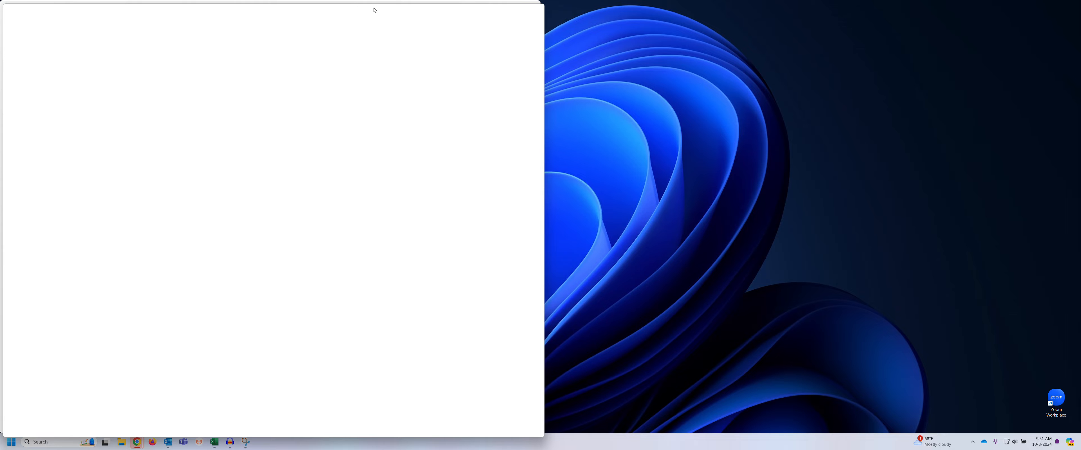
drag(375, 7, 456, 103)
click(620, 110)
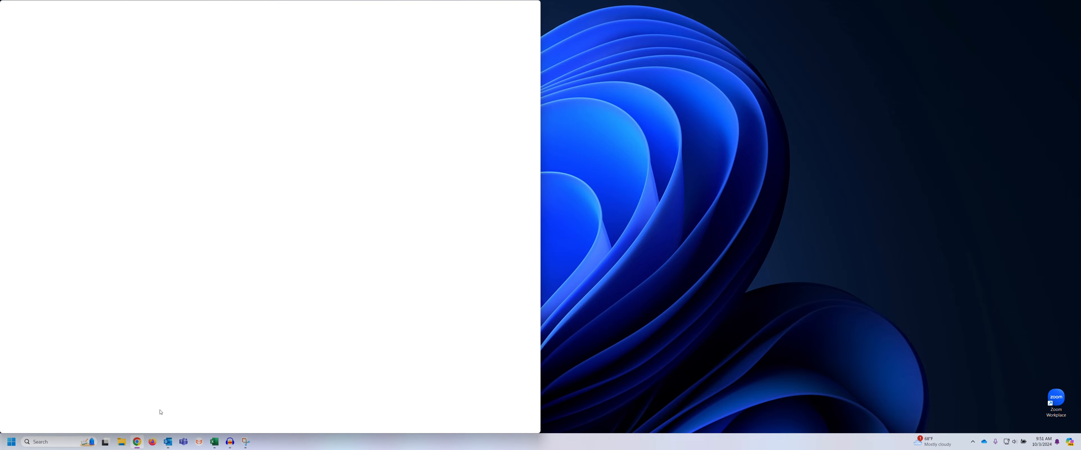
right_click(137, 444)
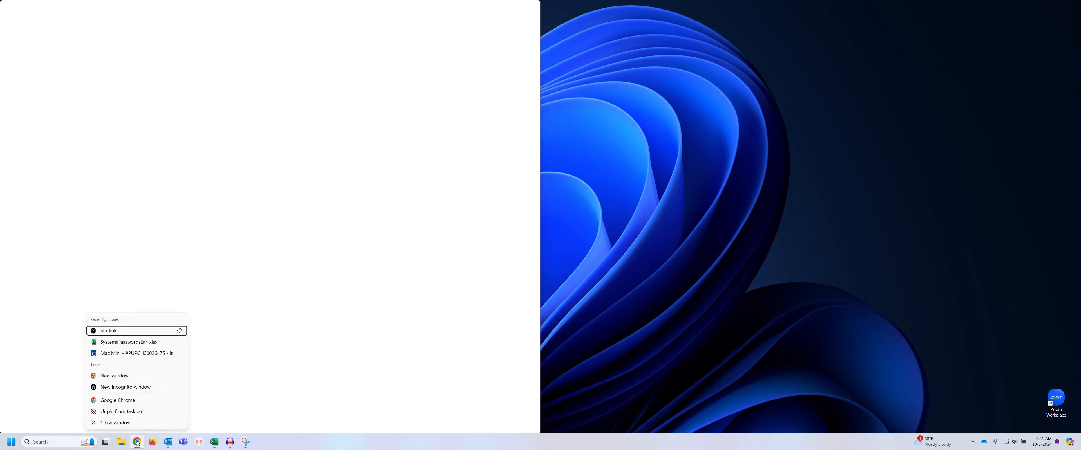
click(128, 423)
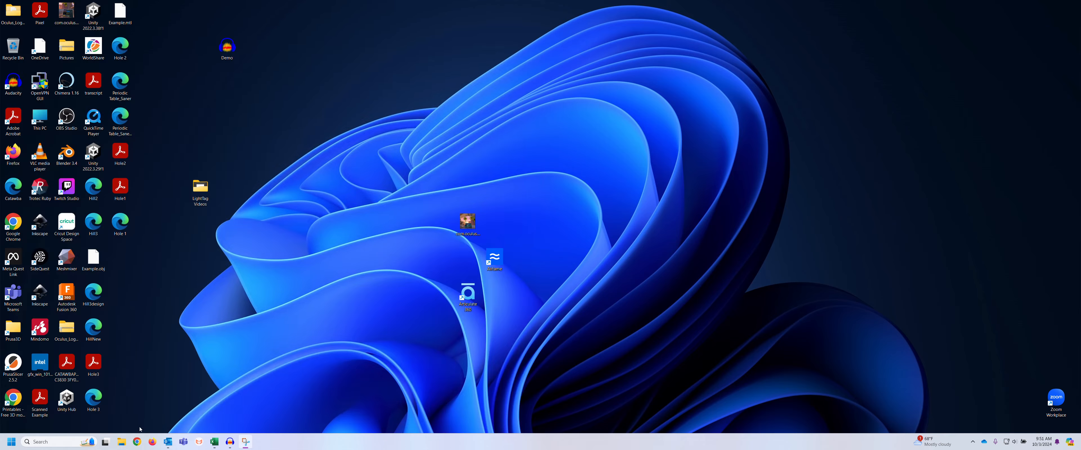
- Open a new Chrome window, search Google for pixabay and open the Pixabay website
click(138, 443)
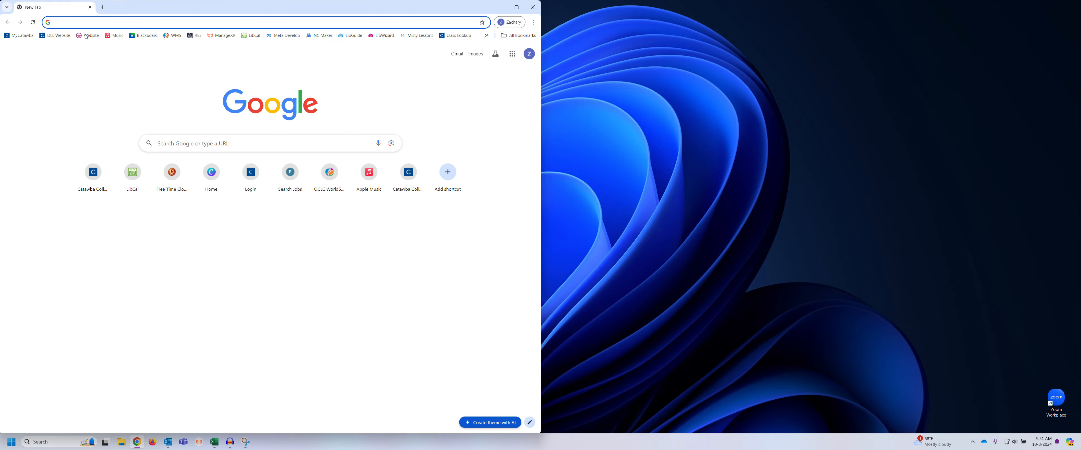
text(pix)
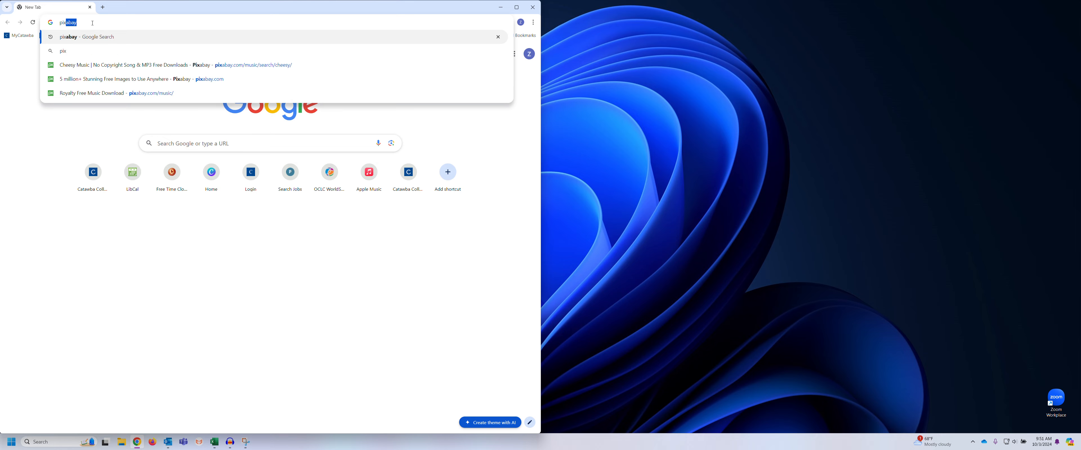
text(abay)
key(Return)
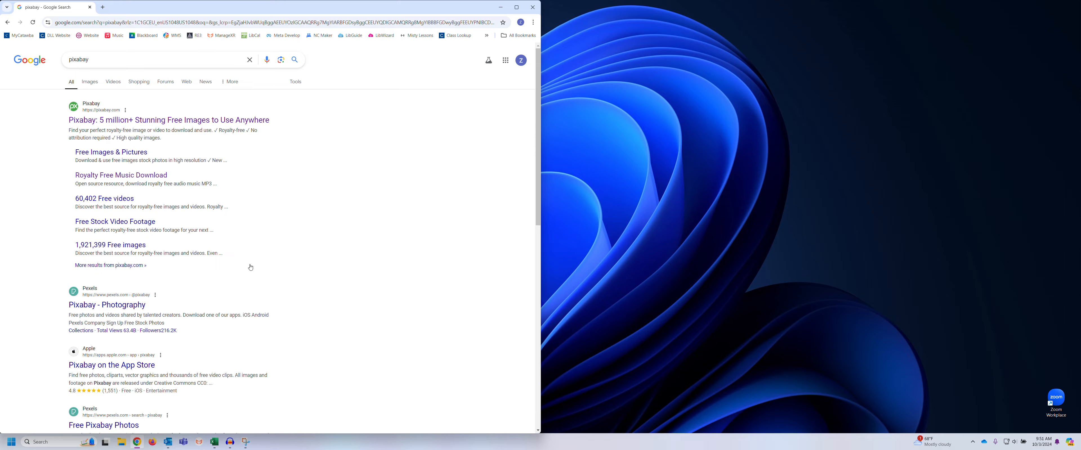
click(151, 121)
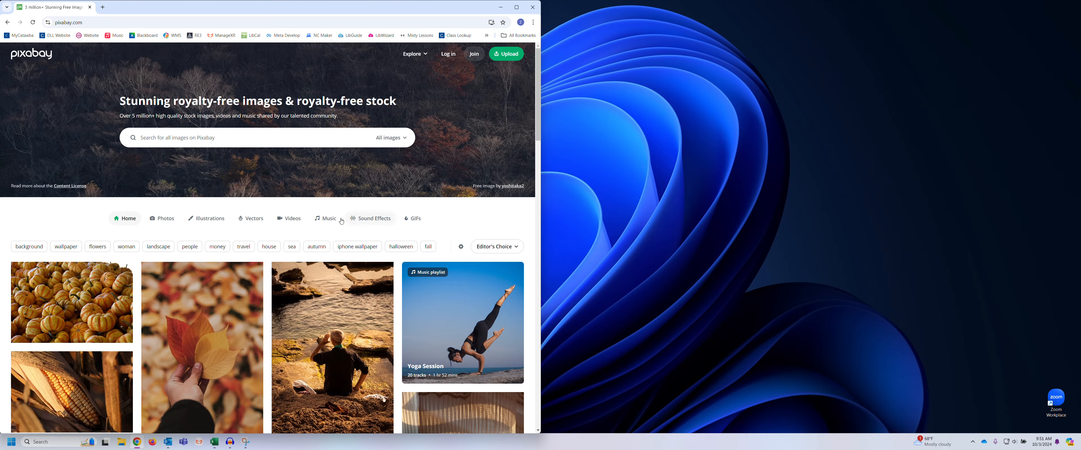
- Browse Pixabay's royalty-free music section and preview the track "Lazy Day - Stylish Futuristic Chill"
click(319, 222)
scroll(223, 334, down, 2)
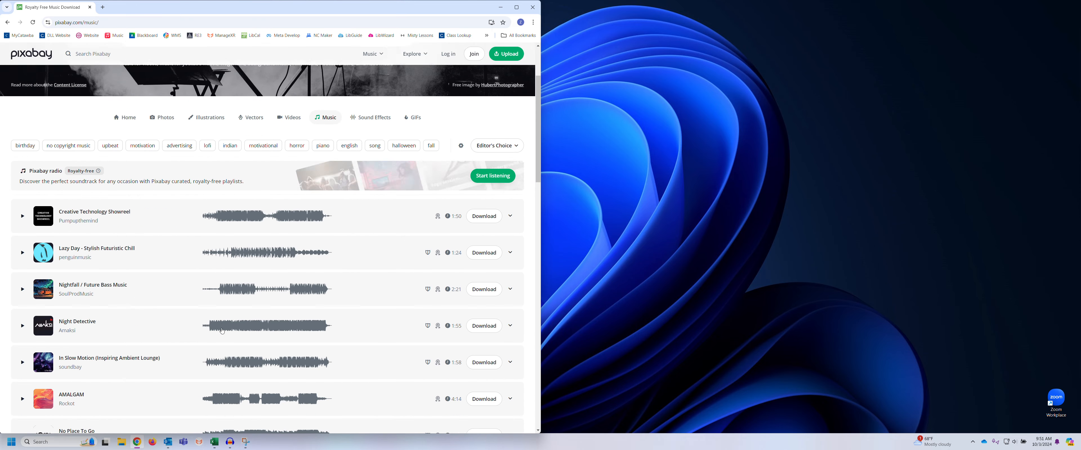
click(236, 250)
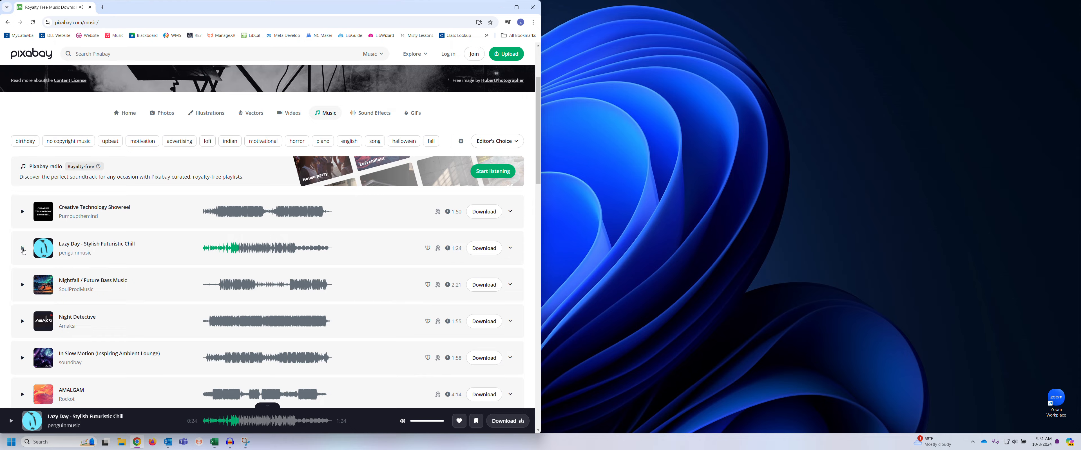
scroll(226, 233, up, 3)
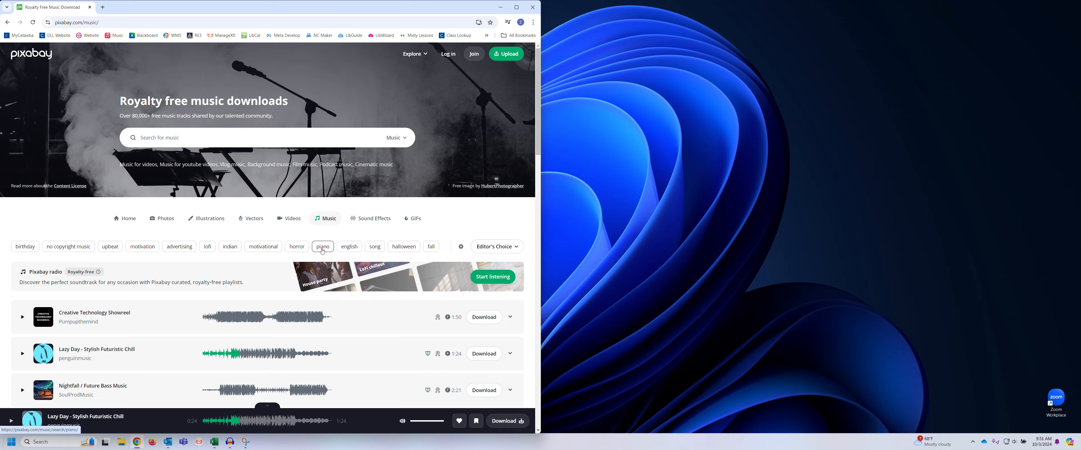
scroll(198, 312, down, 3)
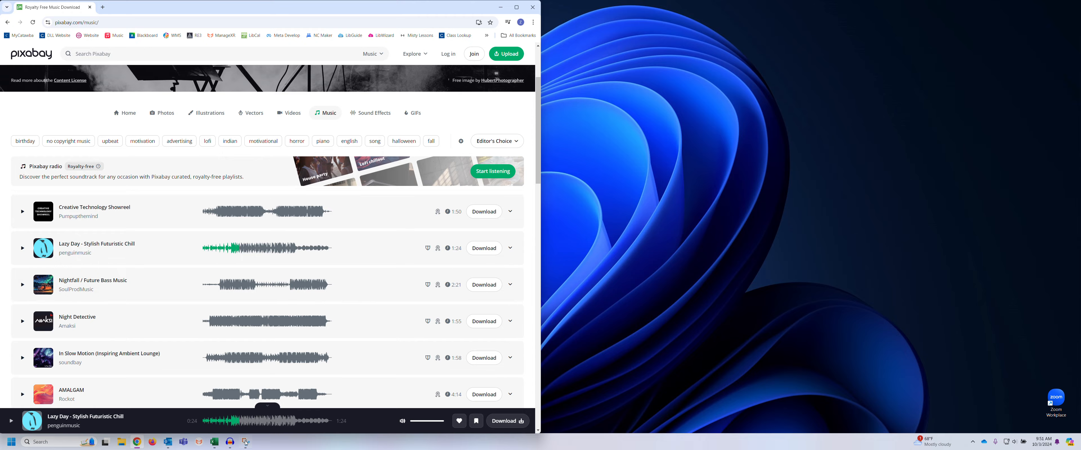
- Switch back to Audacity and import the MP3 file better-day-186374 from the Podcasting Files folder
click(230, 443)
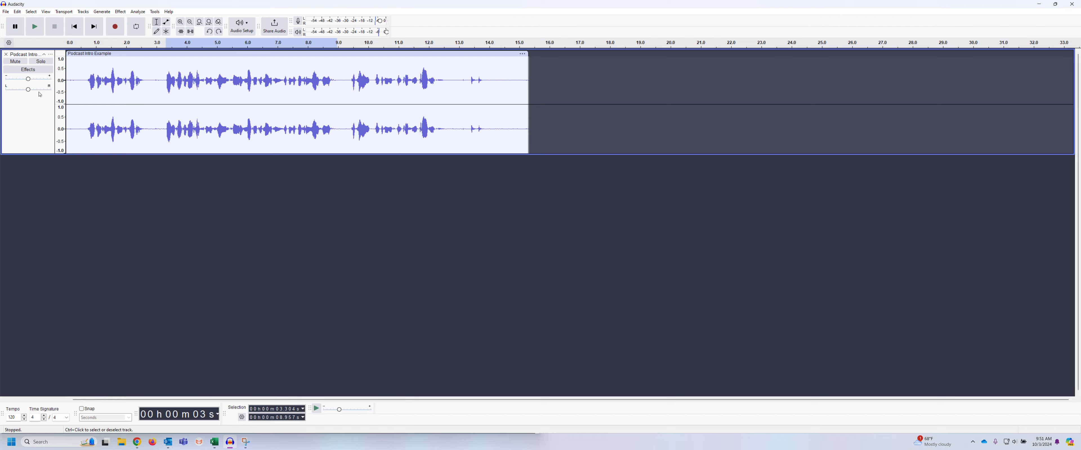
click(2, 12)
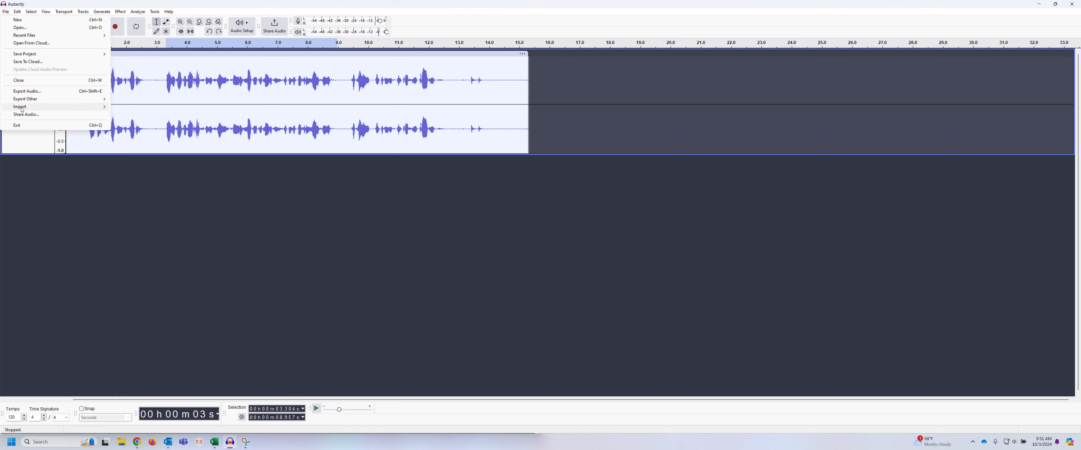
mouse_move(63, 107)
click(136, 106)
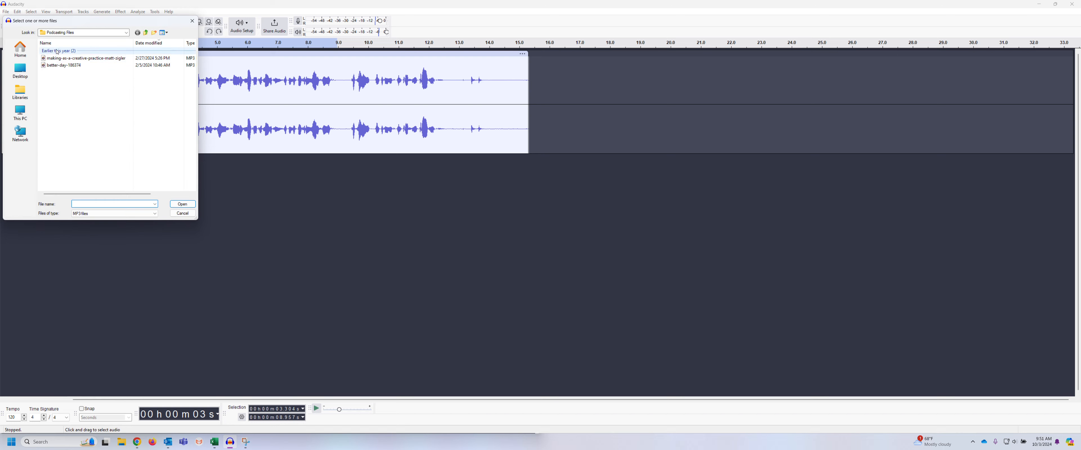
click(71, 65)
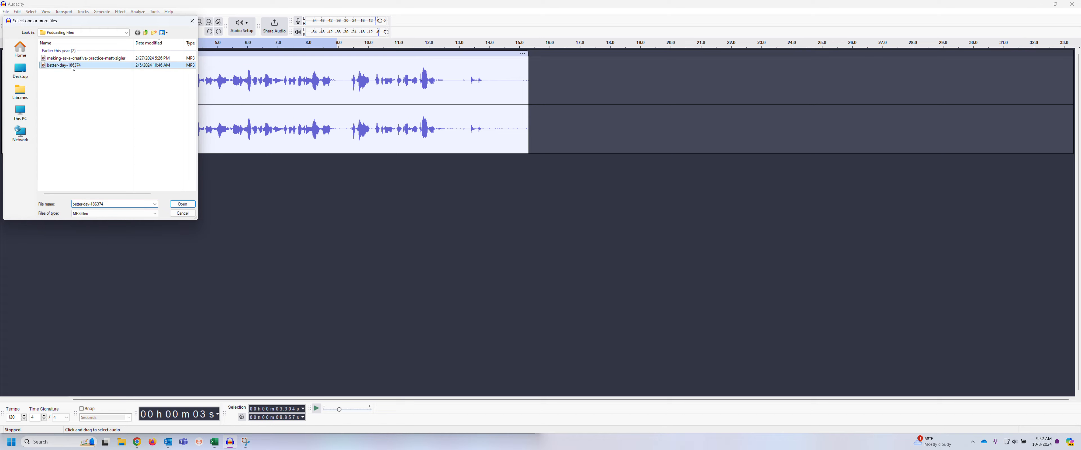
click(183, 204)
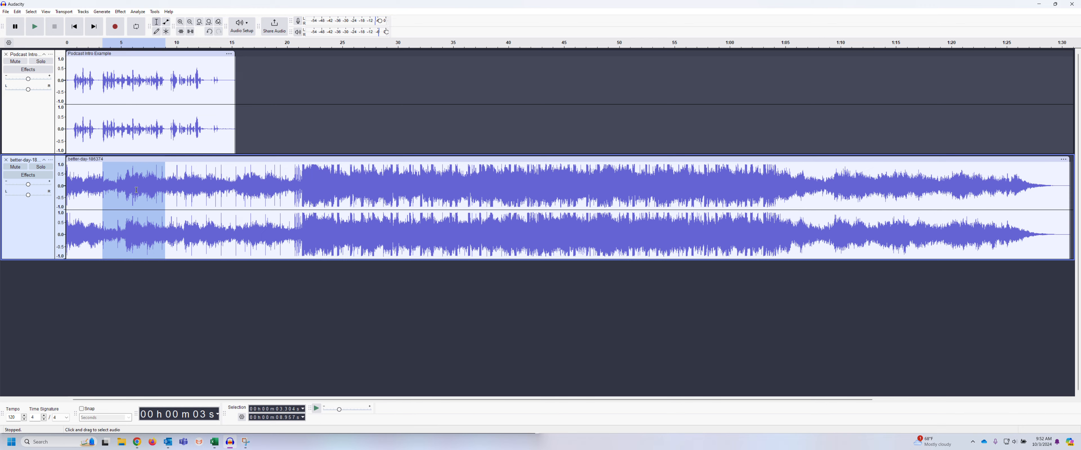
click(175, 288)
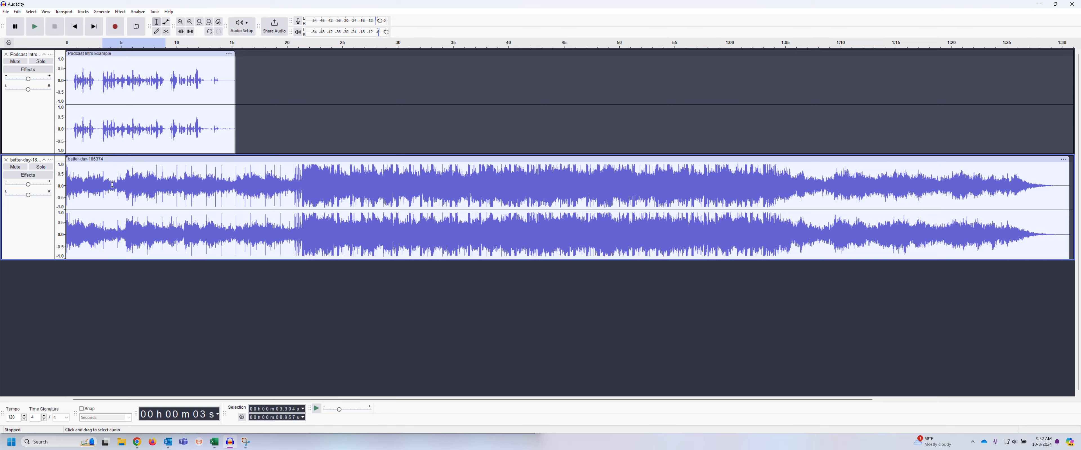
- Trim the better-day music to the section from about 4.2 to 7.2 s and move the clip to the track's start
drag(113, 185, 145, 186)
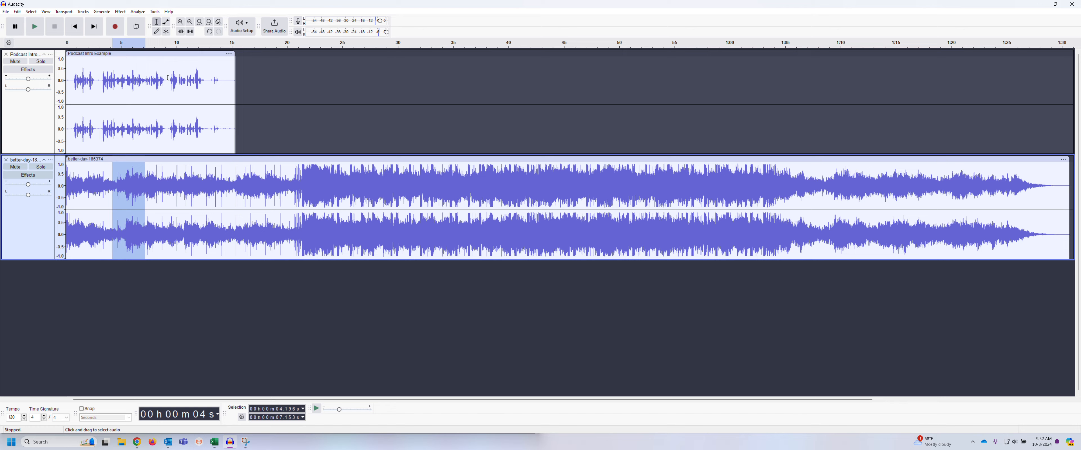
click(182, 32)
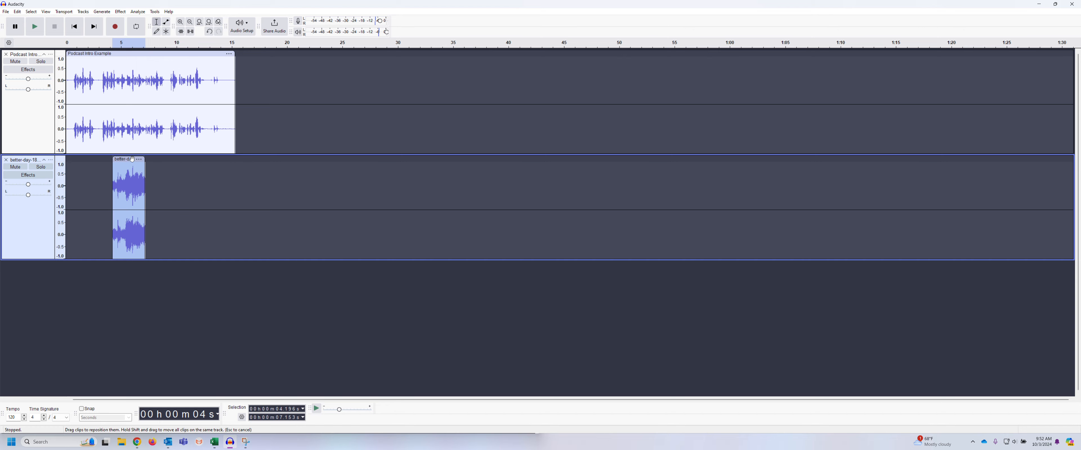
drag(133, 164, 86, 164)
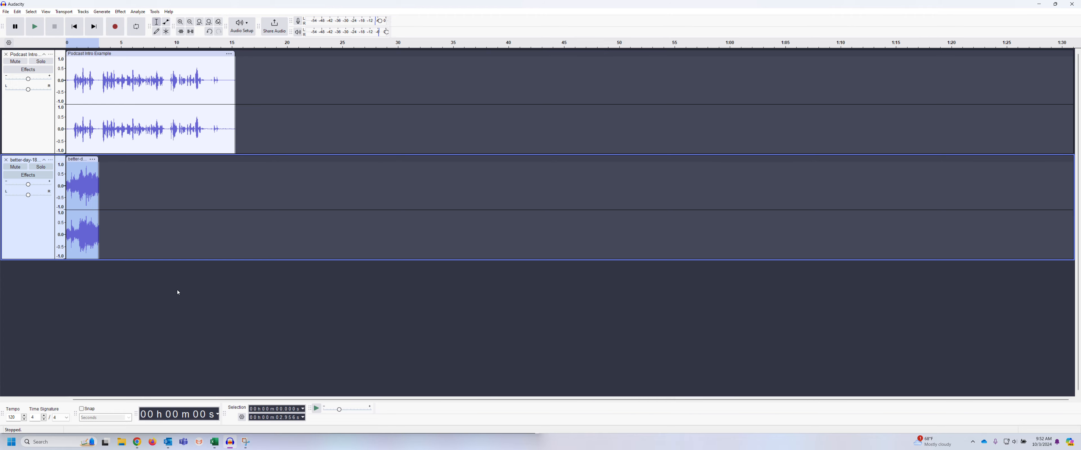
click(131, 205)
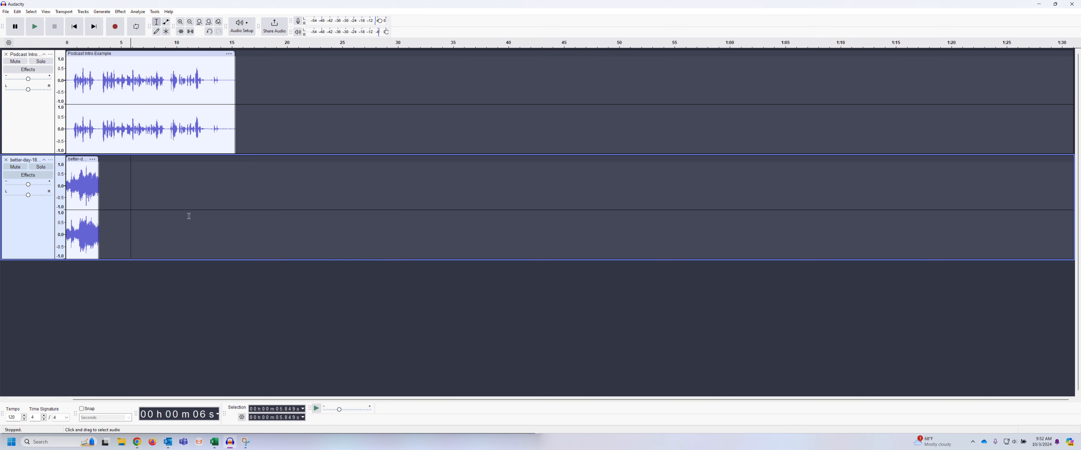
- Apply a Fade Out to the whole trimmed better-day music clip
click(84, 161)
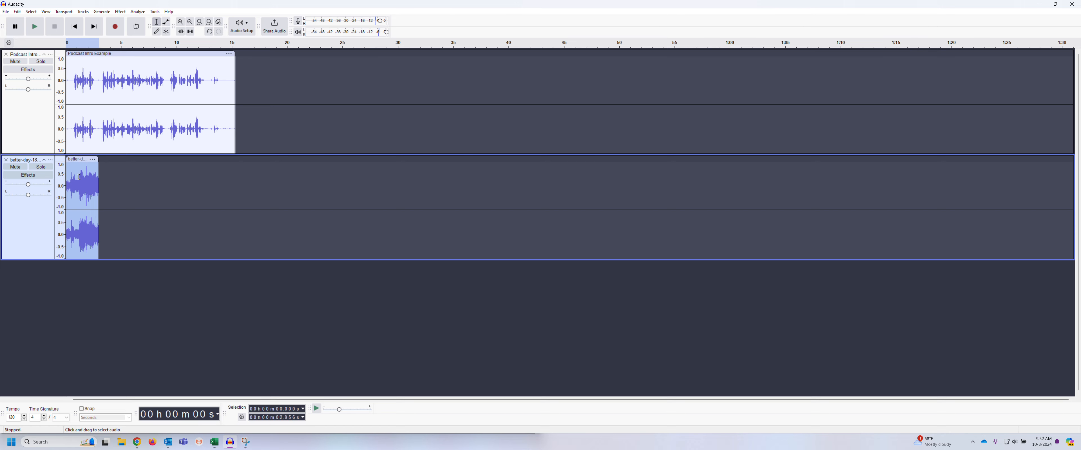
click(127, 13)
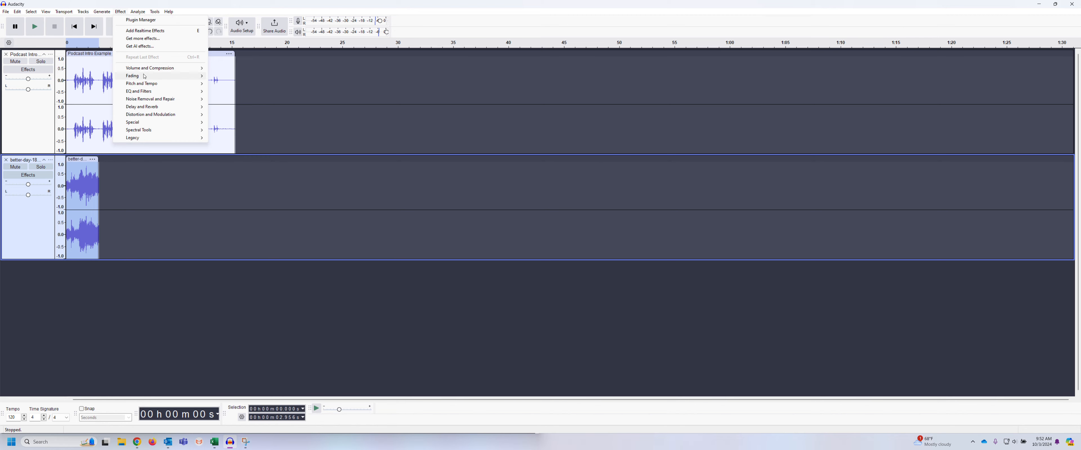
mouse_move(198, 76)
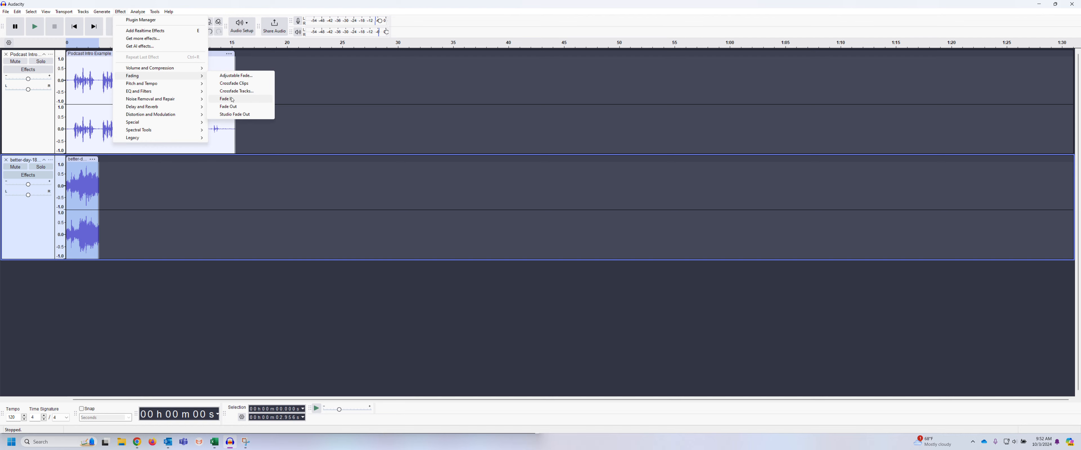
click(234, 107)
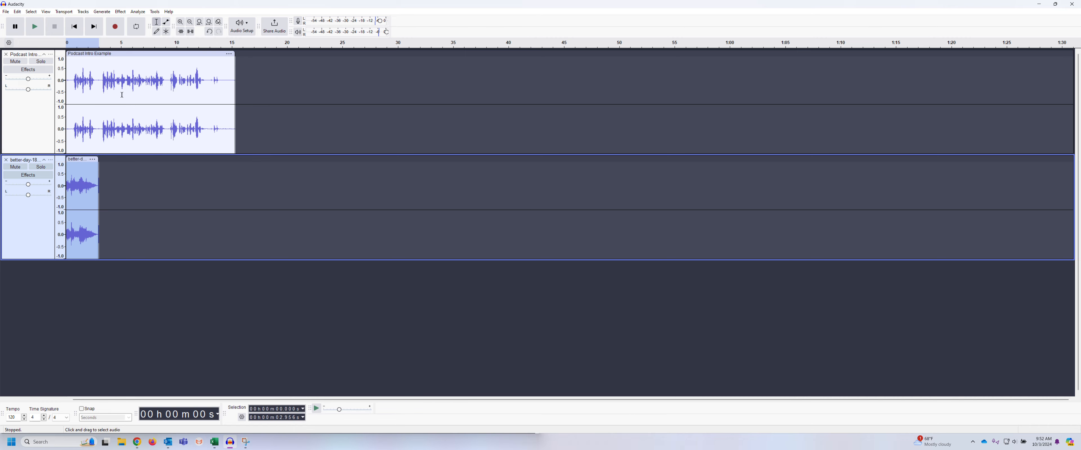
- Move the Podcast Intro Example voice clip to start at about 1.1 s and select the whole clip
drag(135, 54, 147, 54)
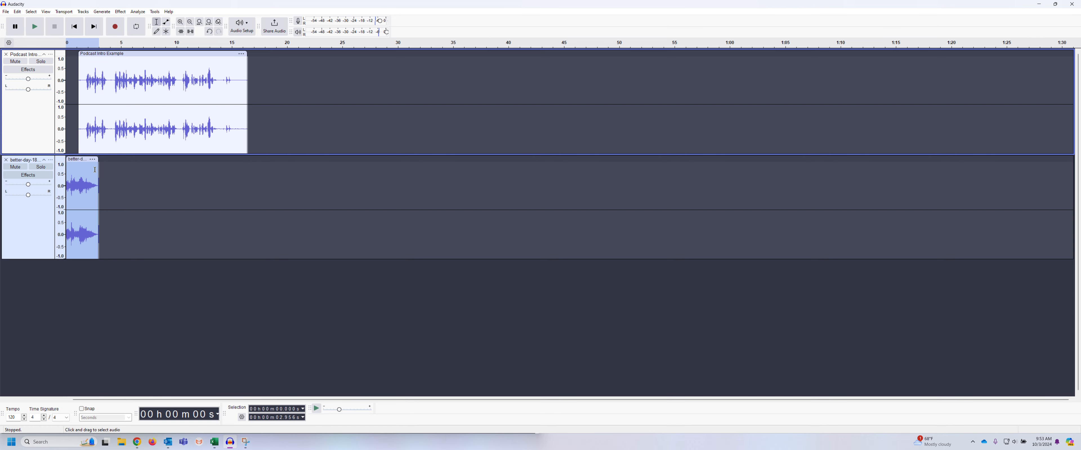
click(155, 54)
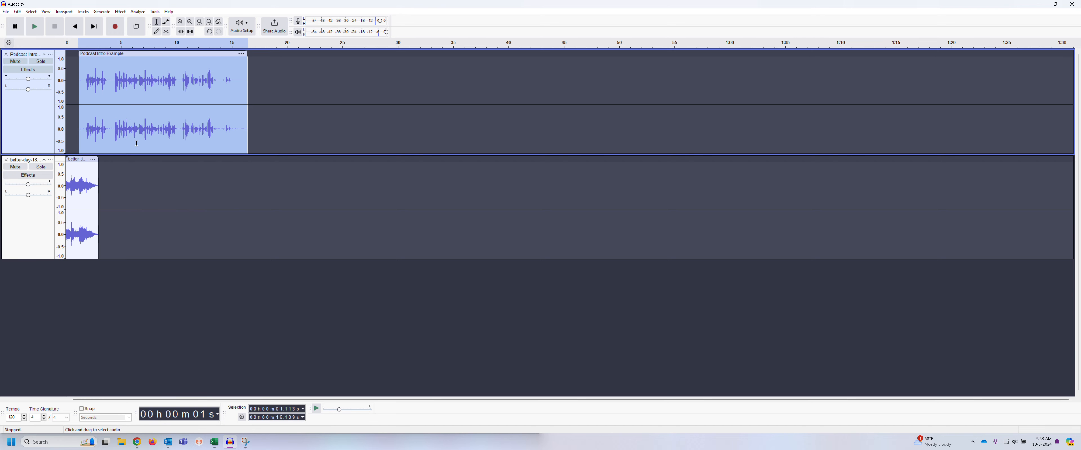
- Try a strong volume boost on the selected voice clip with the Amplify effect, and undo it
click(121, 11)
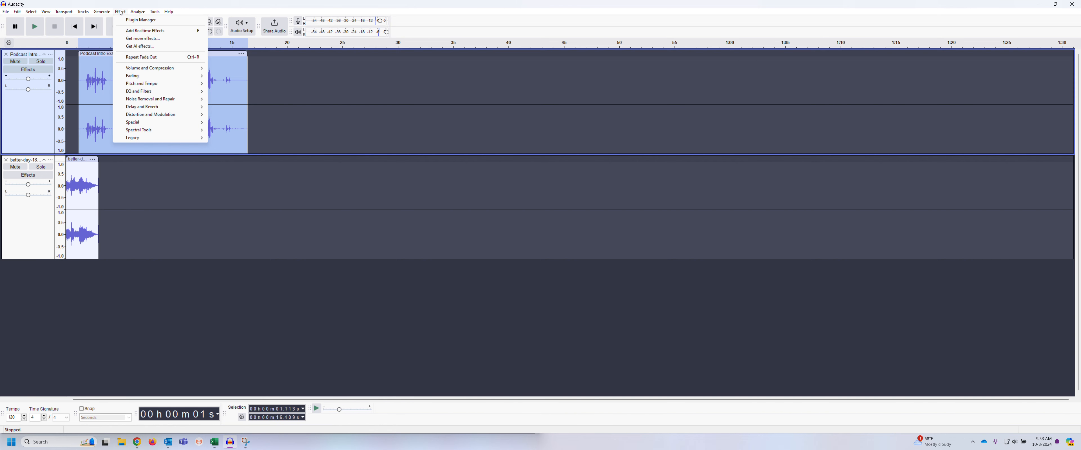
mouse_move(176, 67)
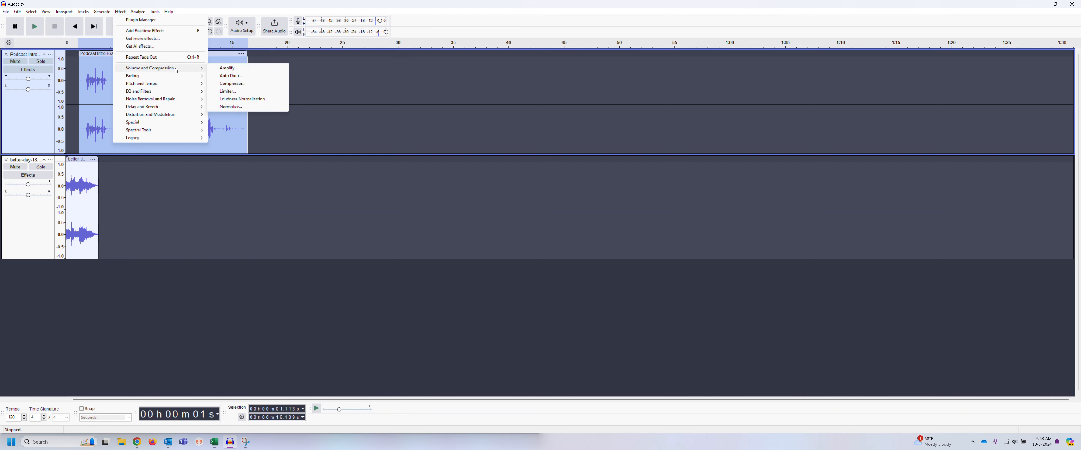
click(228, 68)
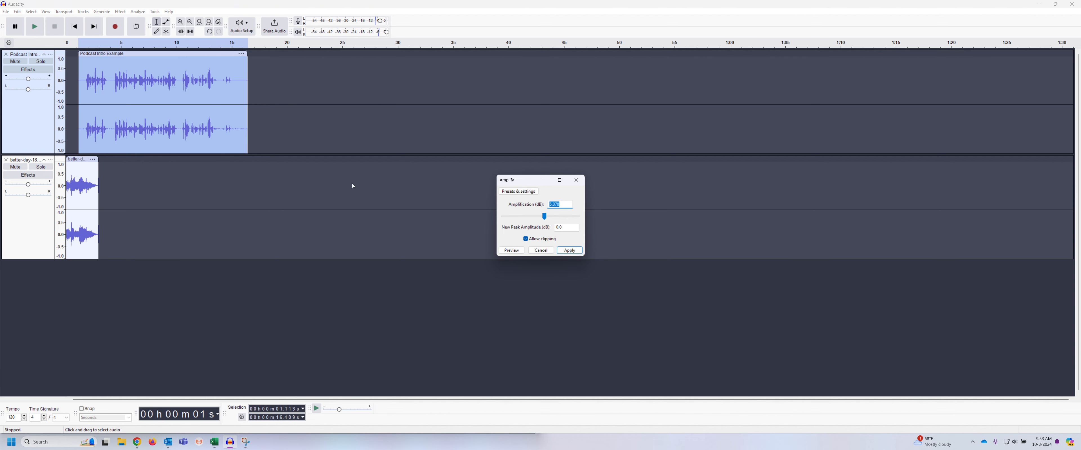
drag(544, 217, 550, 218)
drag(549, 217, 552, 218)
click(570, 250)
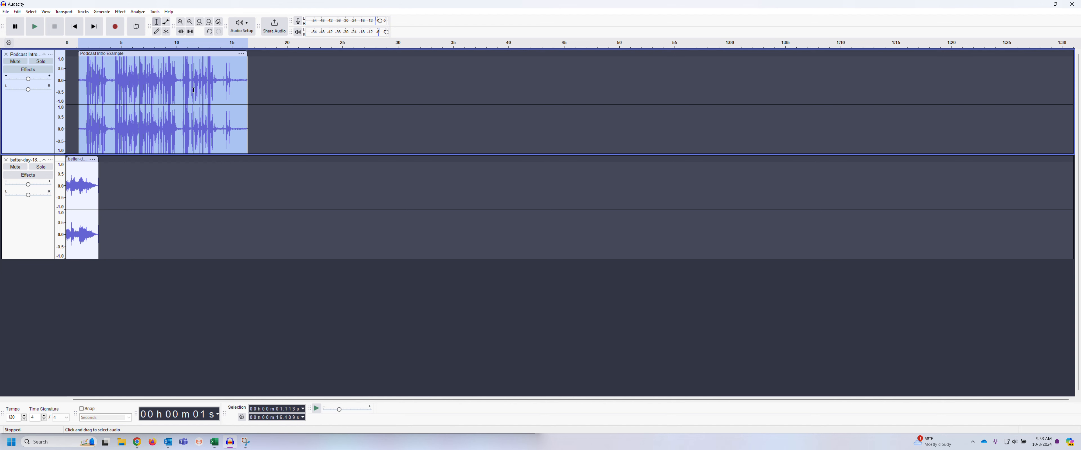
key(ctrl+z)
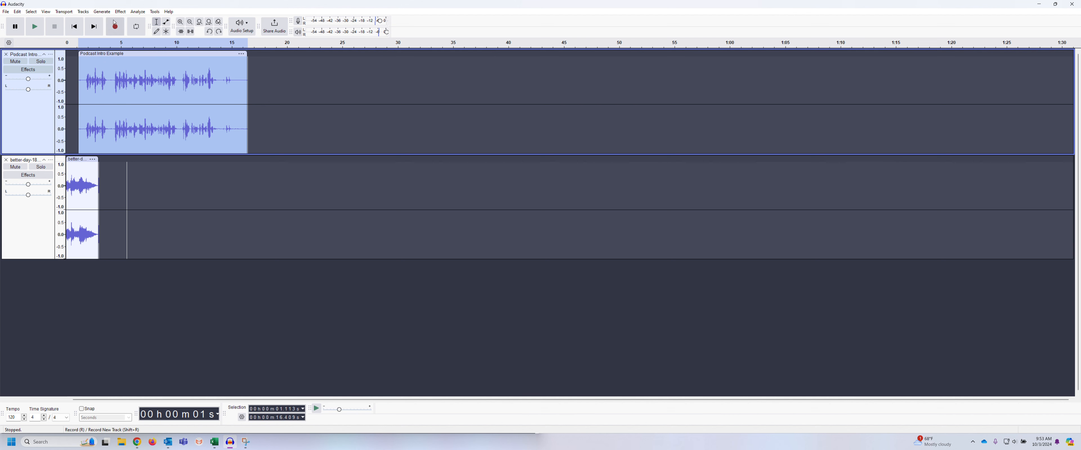
- Apply the Amplify effect to the selected voice clip with a lower amplification to make it quieter
click(121, 12)
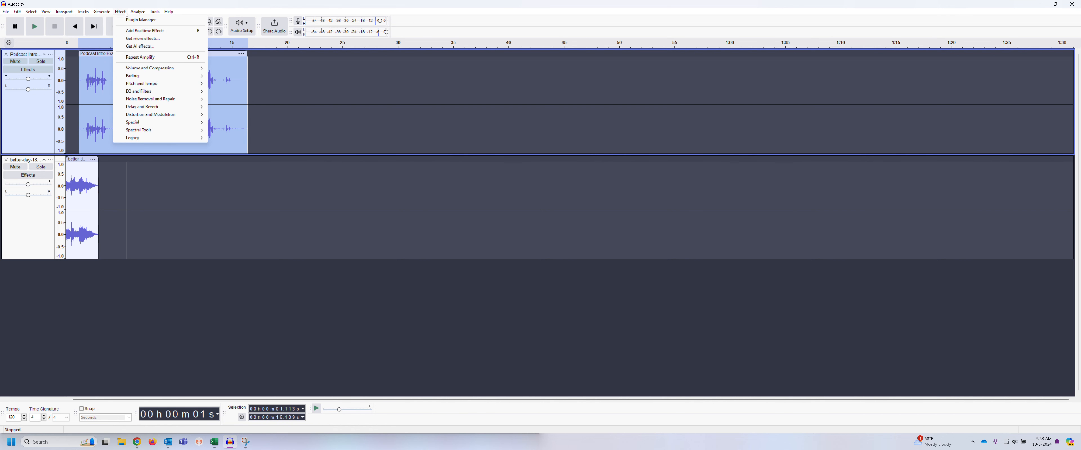
mouse_move(164, 68)
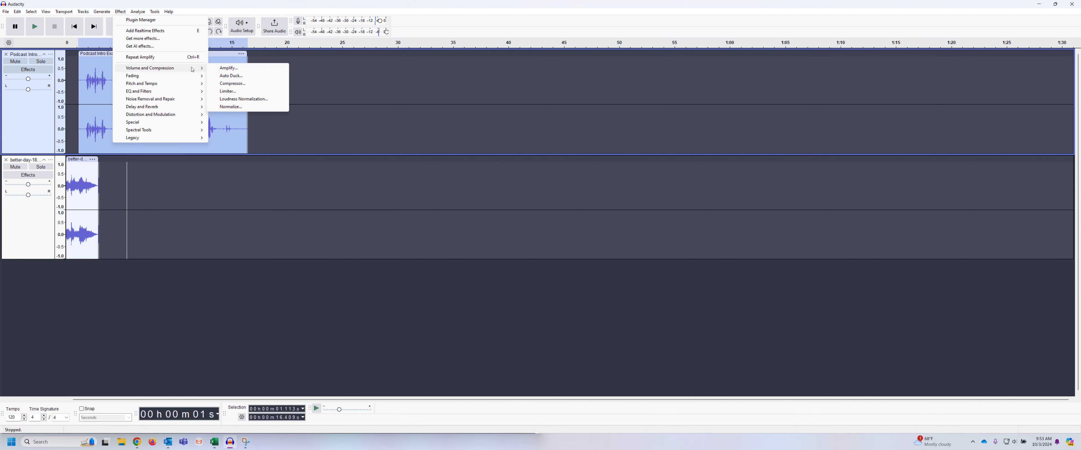
click(223, 68)
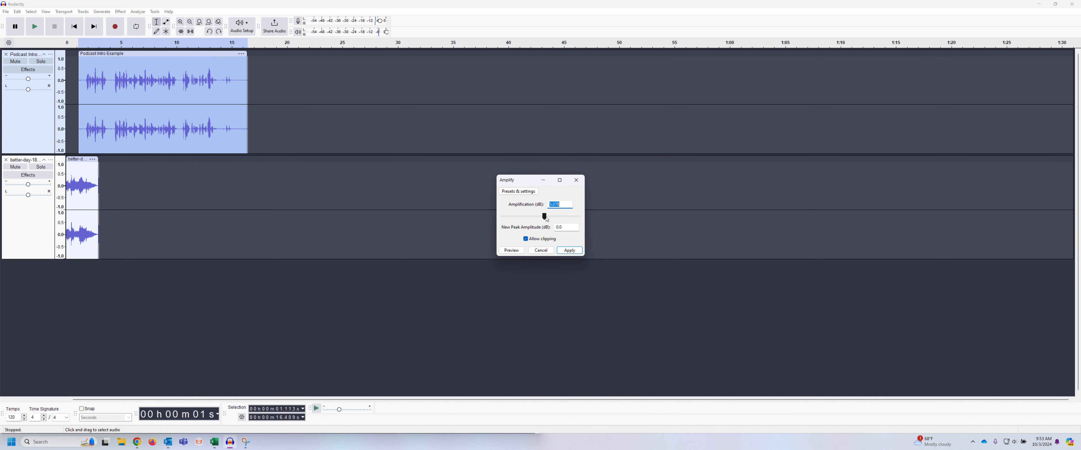
drag(544, 217, 544, 219)
click(569, 250)
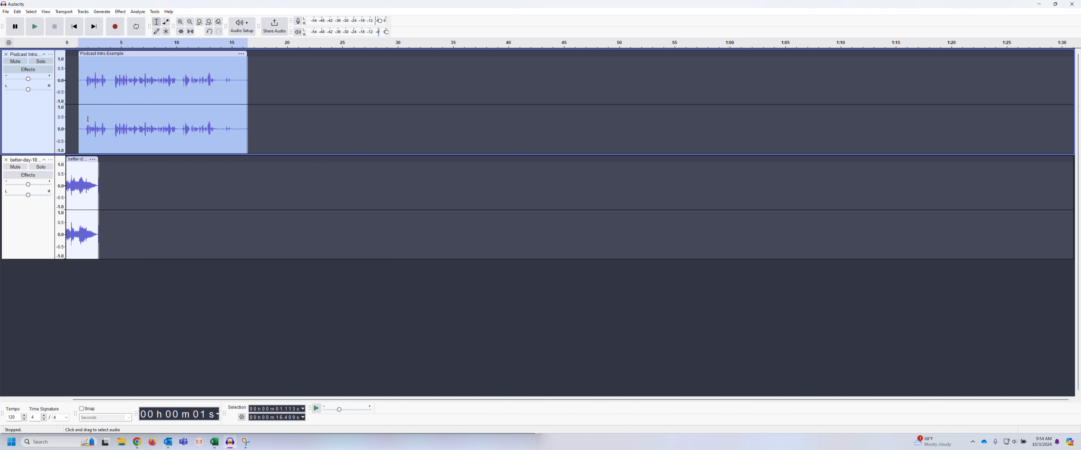
- Start an audio export of the project to the computer and set the format to MP3 Files
click(6, 12)
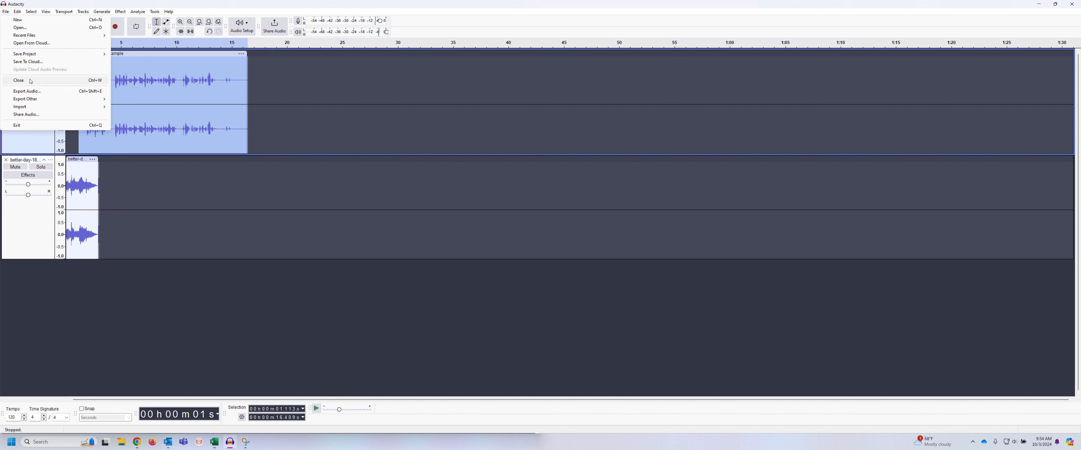
click(35, 92)
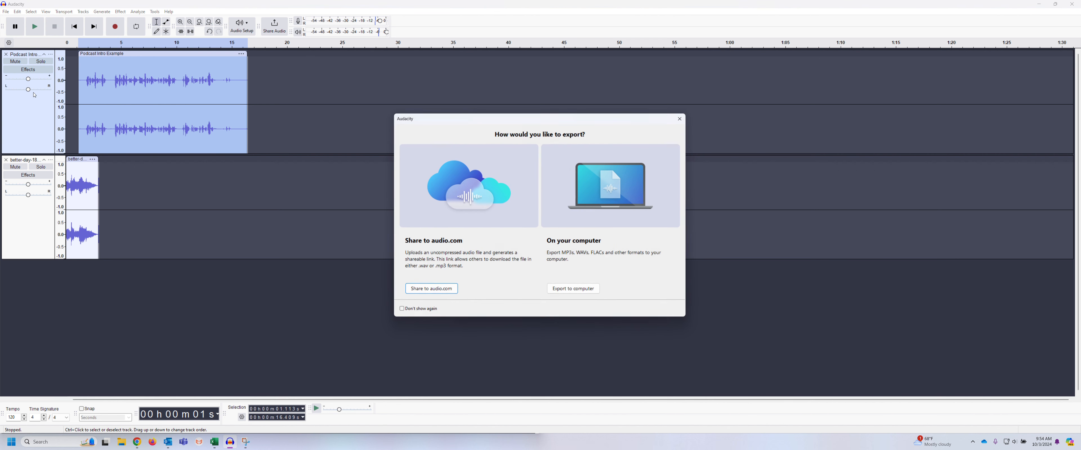
click(576, 291)
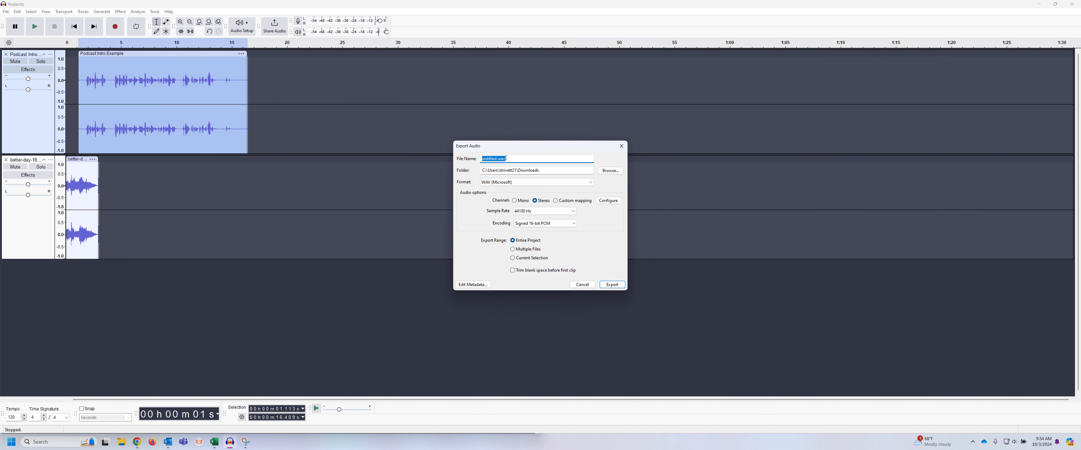
click(516, 184)
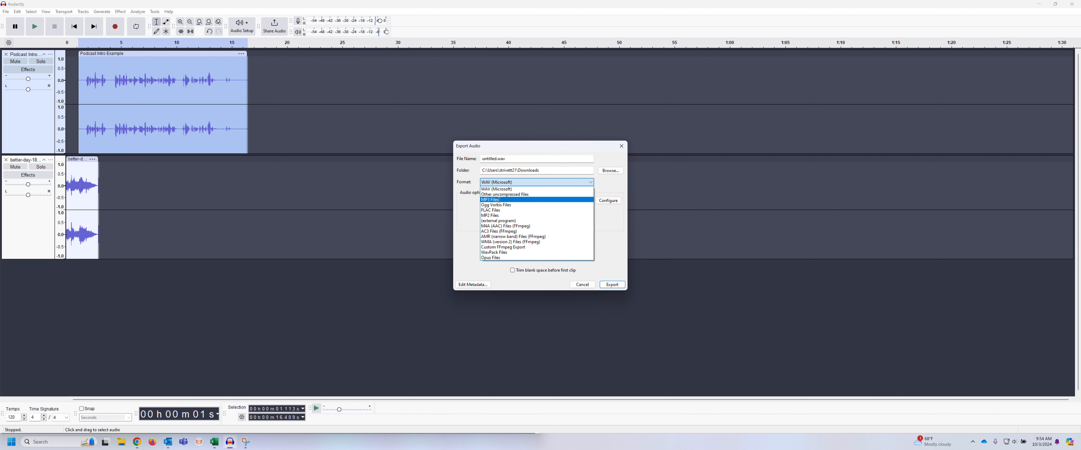
click(502, 200)
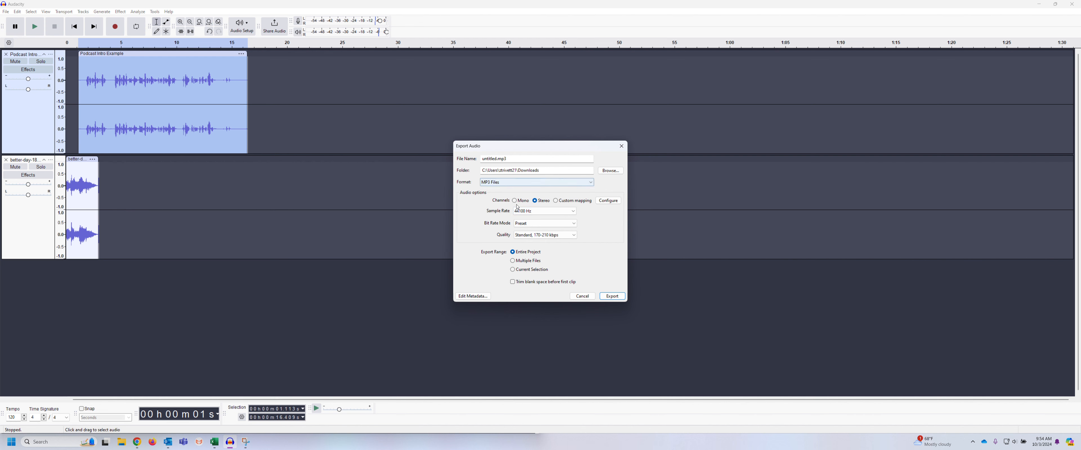